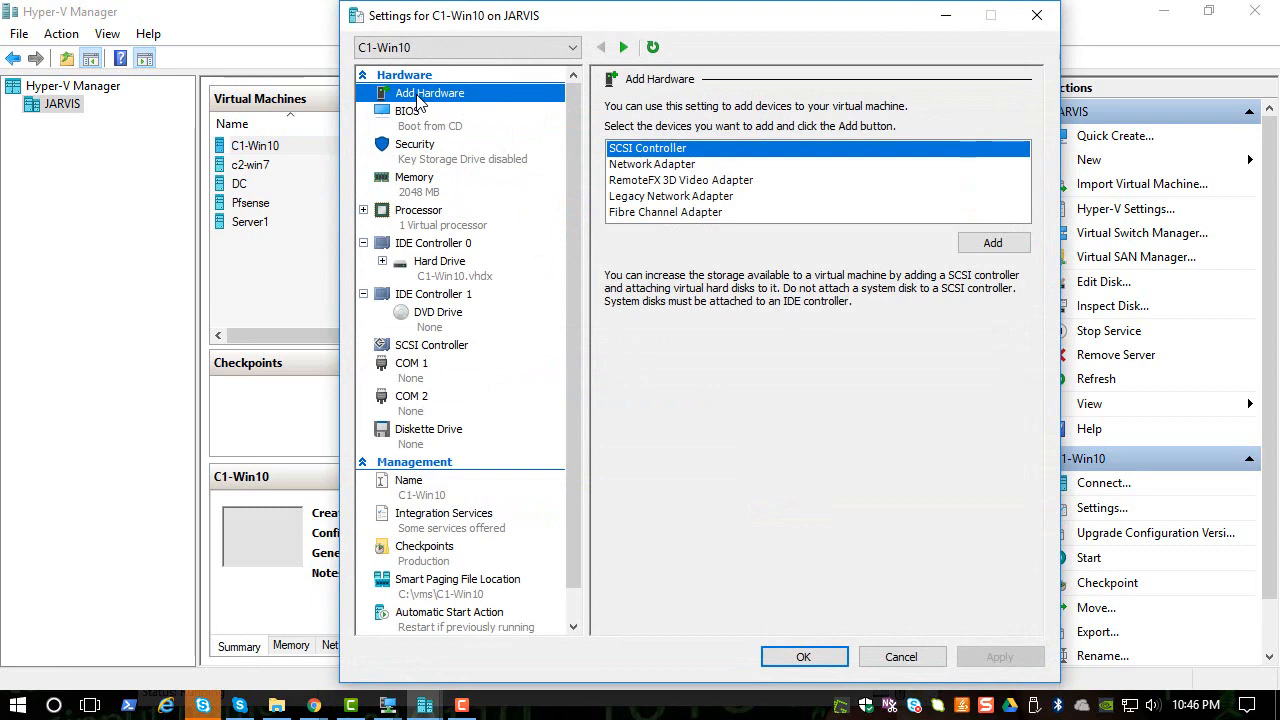
- Add a network adapter to C1-Win10 on the Private virtual switch and save the settings
left_click(637, 164)
left_click(992, 243)
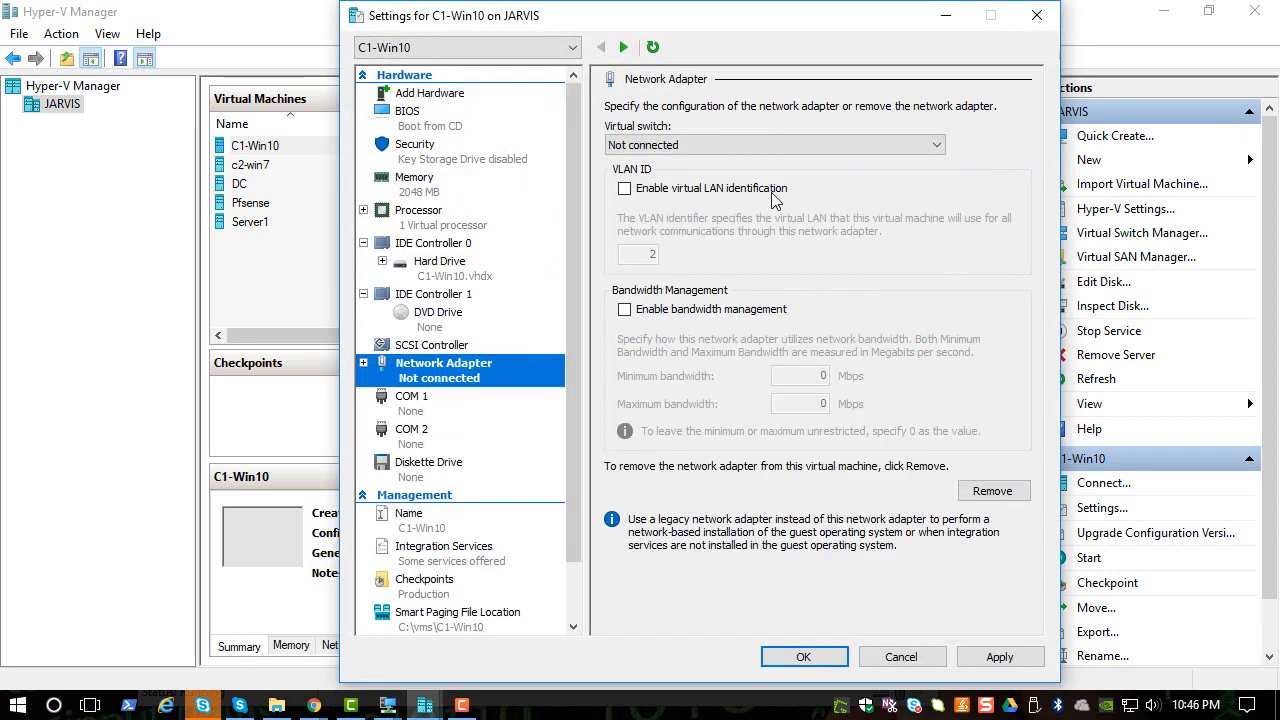
left_click(775, 146)
left_click(672, 176)
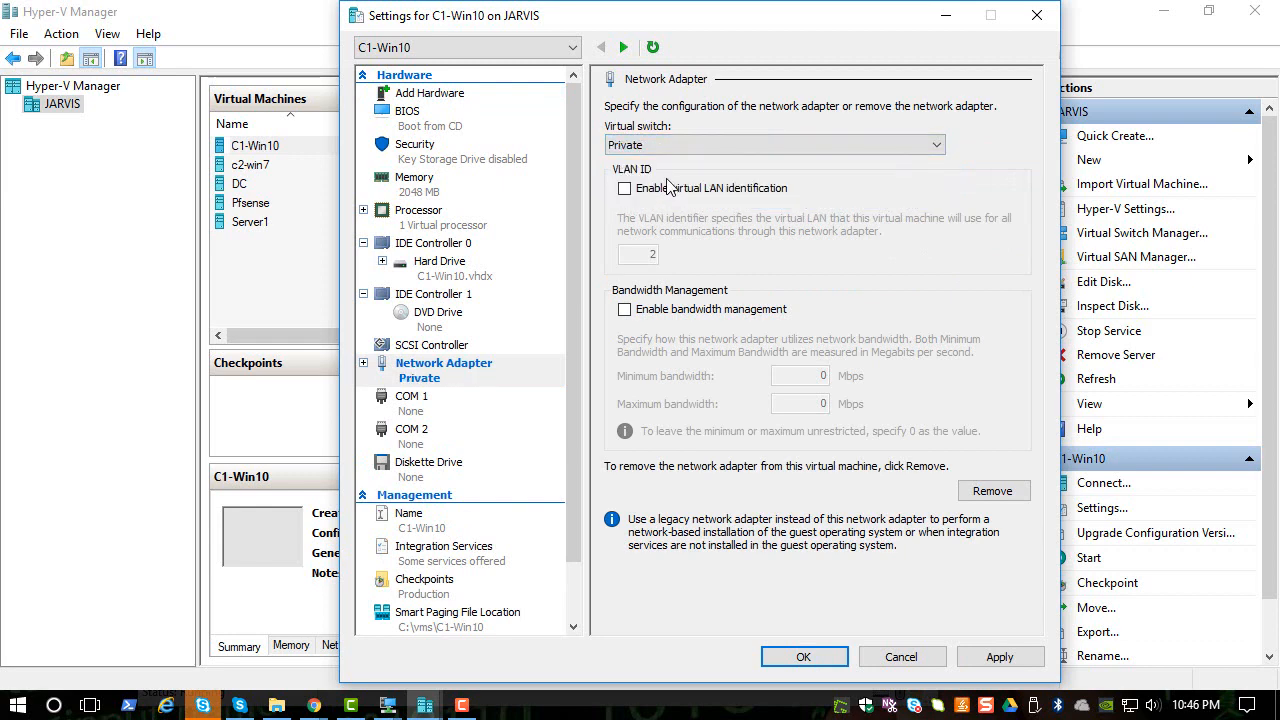
left_click(815, 657)
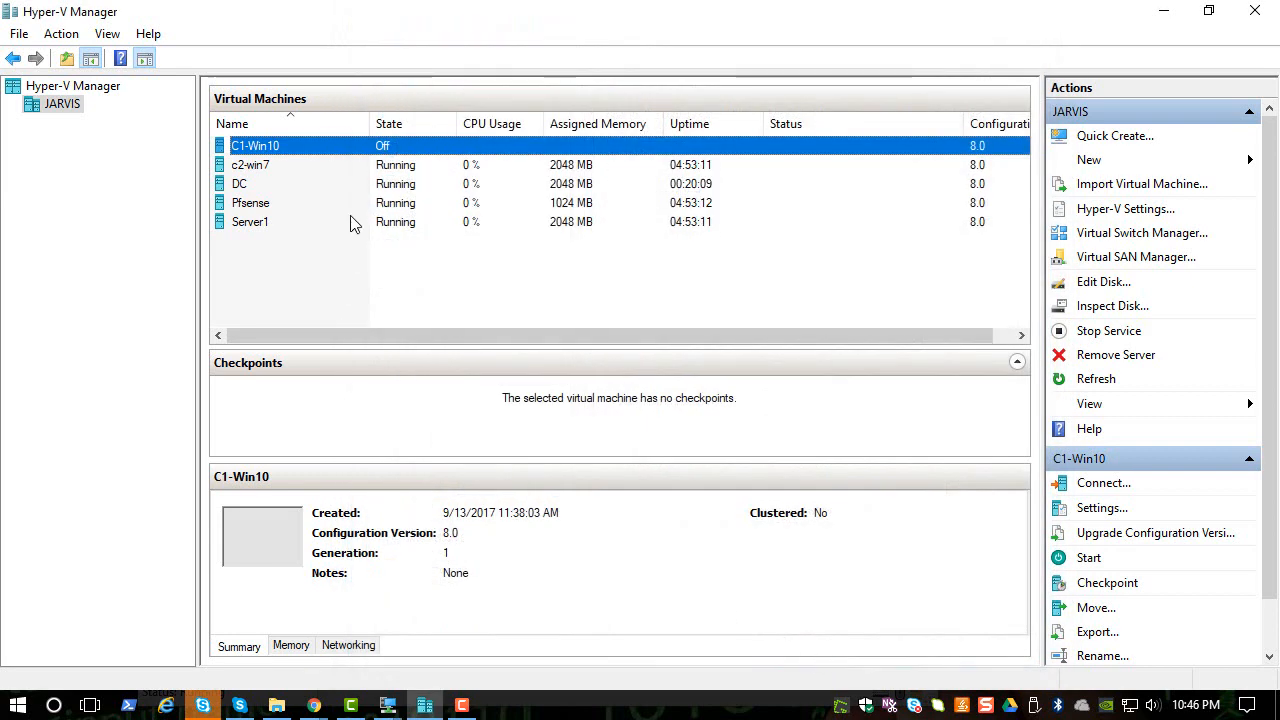
- Connect to C1-Win10, start it, and reposition its console window showing the Windows sign-in screen
right_click(261, 152)
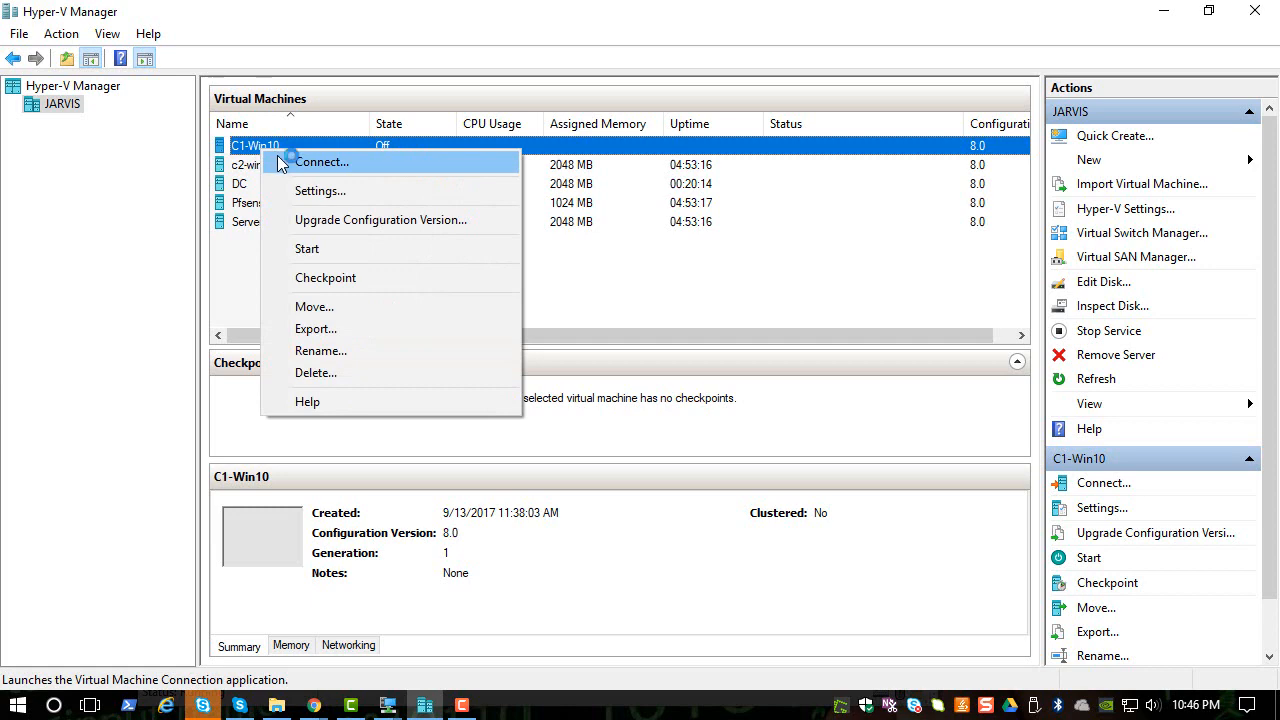
left_click(288, 160)
left_click(411, 248)
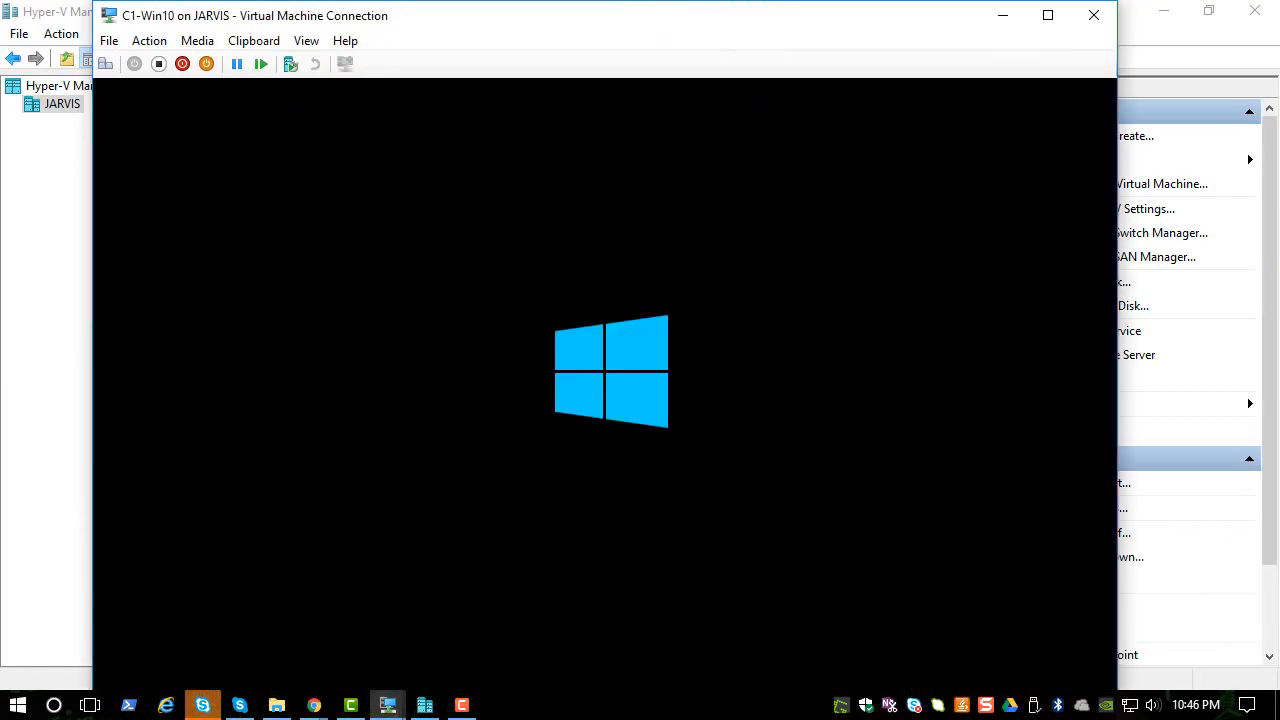
left_click(306, 40)
left_click(340, 61)
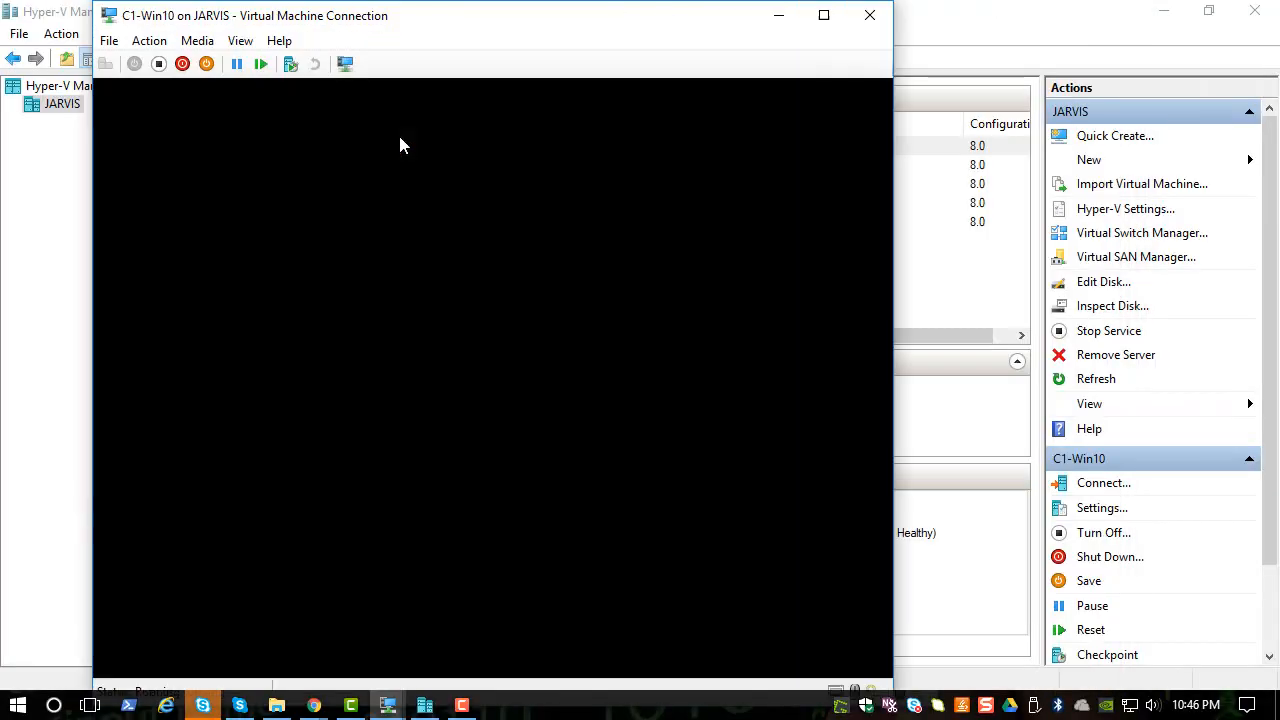
left_click_drag(403, 20, 433, 8)
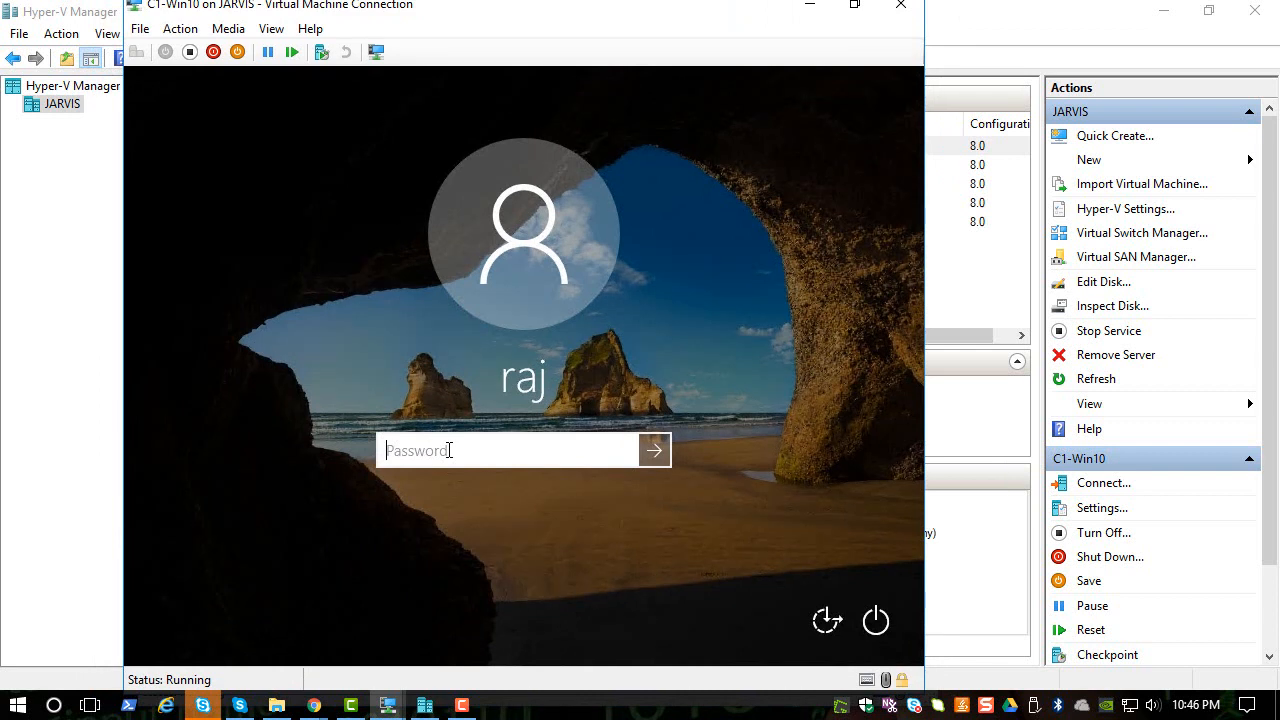
- Minimize the C1-Win10 console and open a console connection to the DC machine
left_click(810, 8)
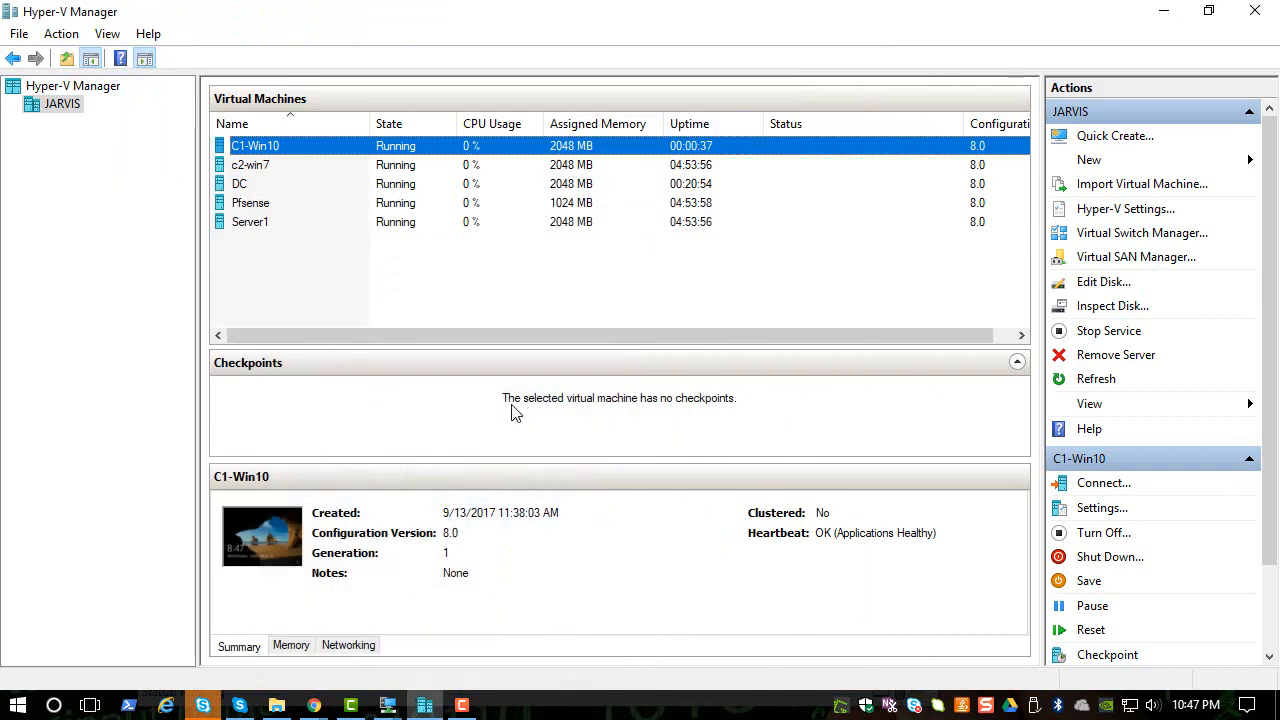
left_click(258, 185)
right_click(257, 186)
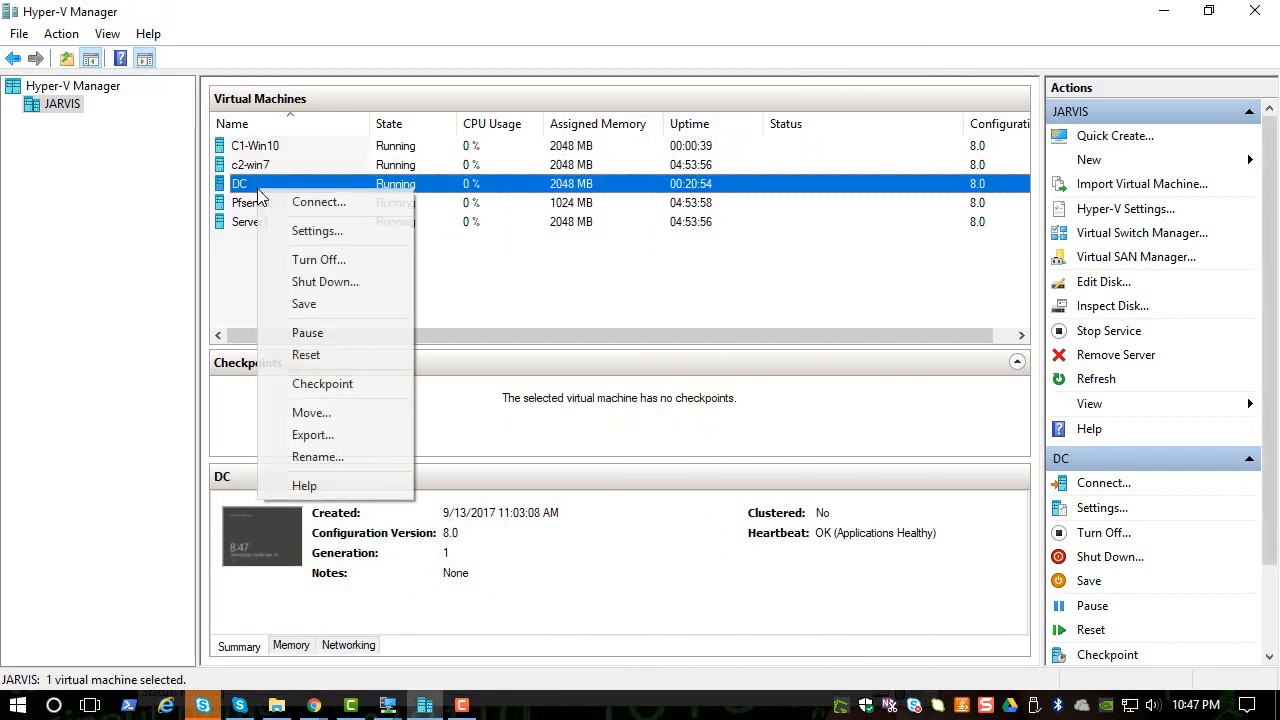
left_click(291, 207)
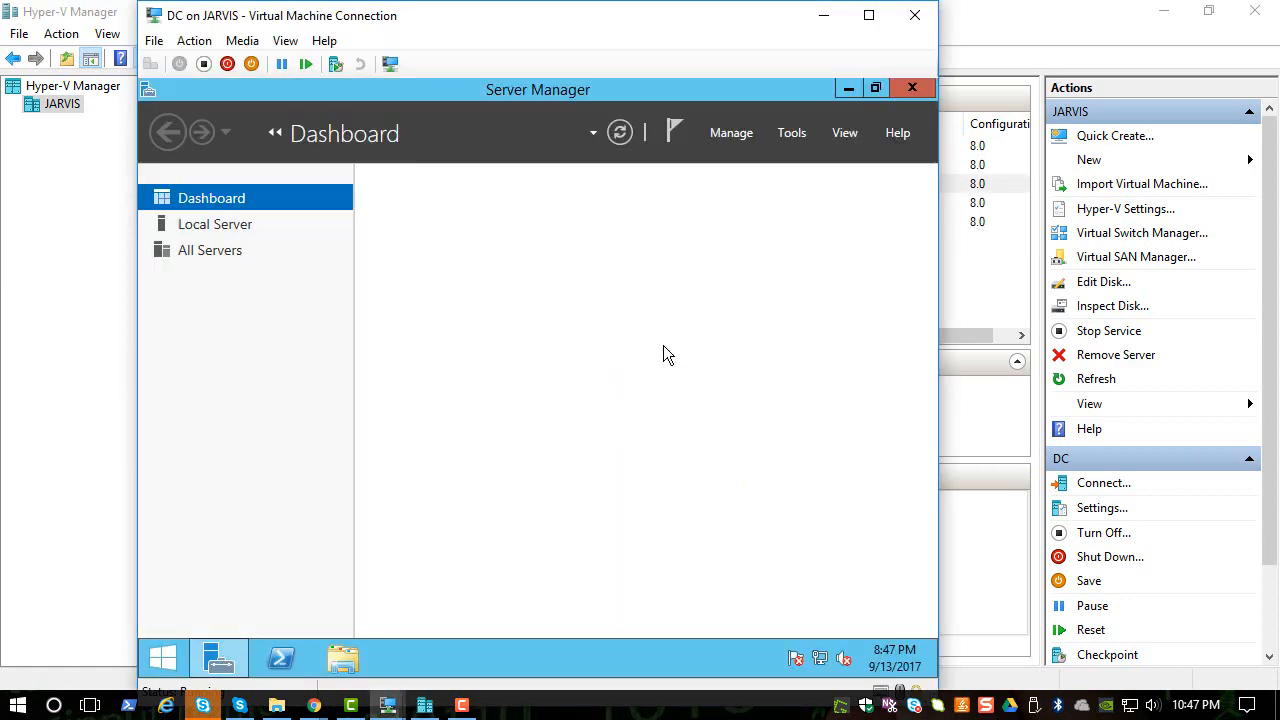
- Launch Active Directory Users and Computers from Server Manager Tools and browse the user accounts
left_click(791, 133)
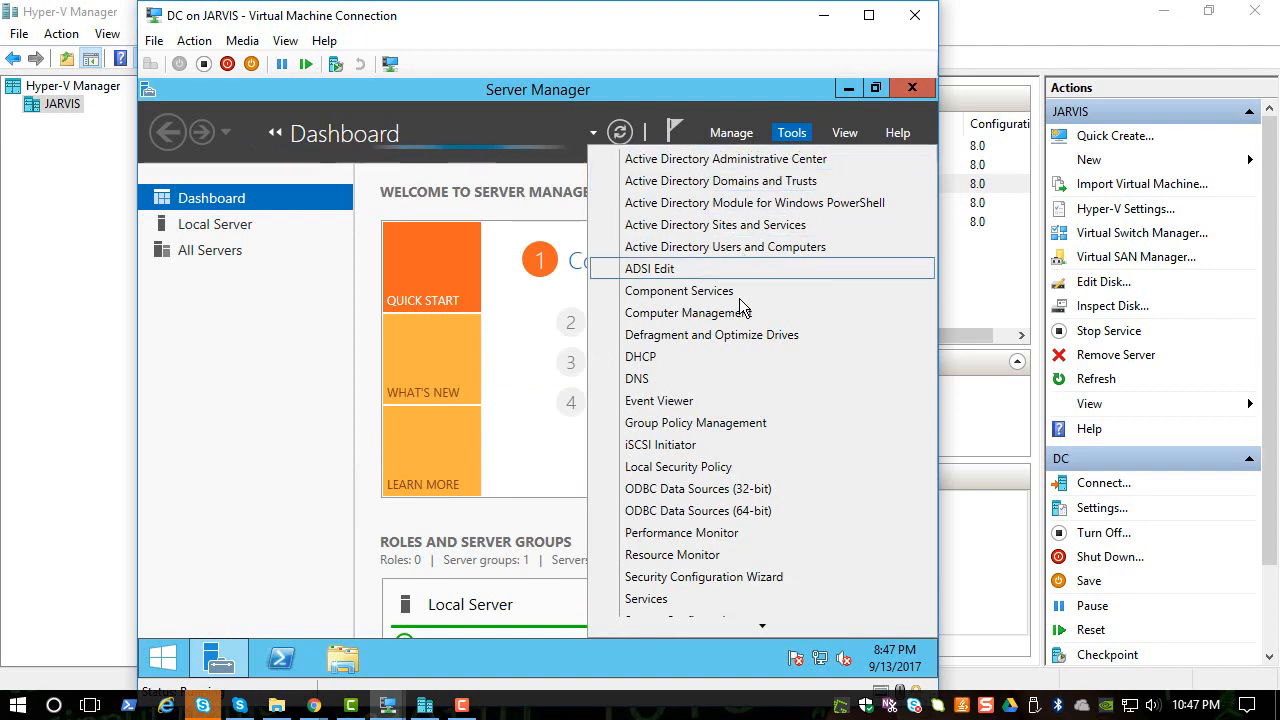
left_click(739, 250)
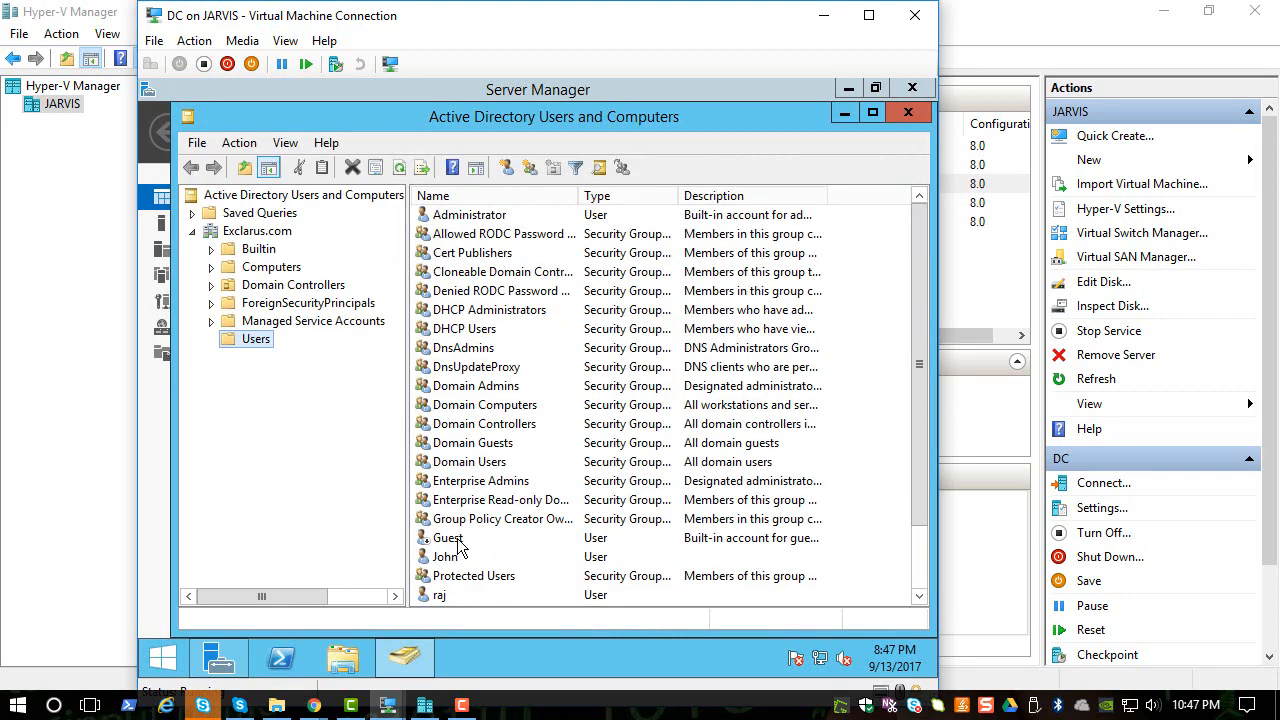
left_click(458, 557)
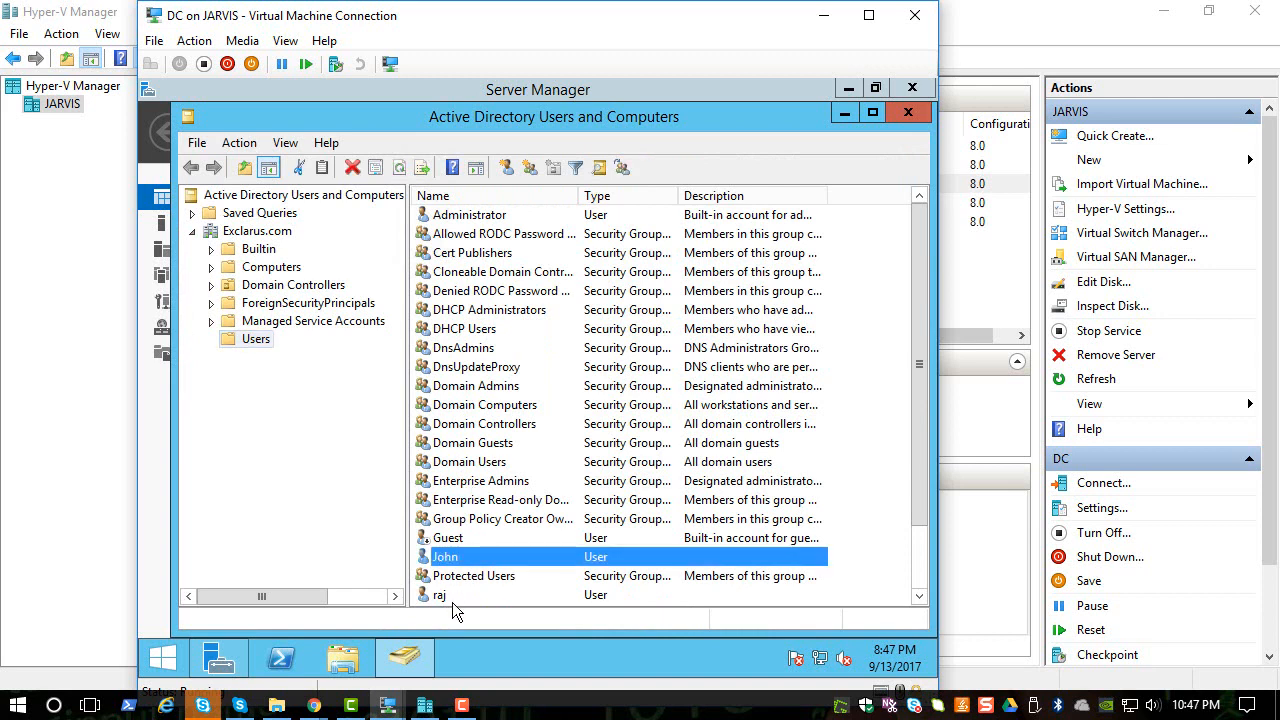
left_click(455, 596)
left_click(462, 558)
- Open the Domain Users group properties and review its member accounts, including krbtgt
double_click(468, 462)
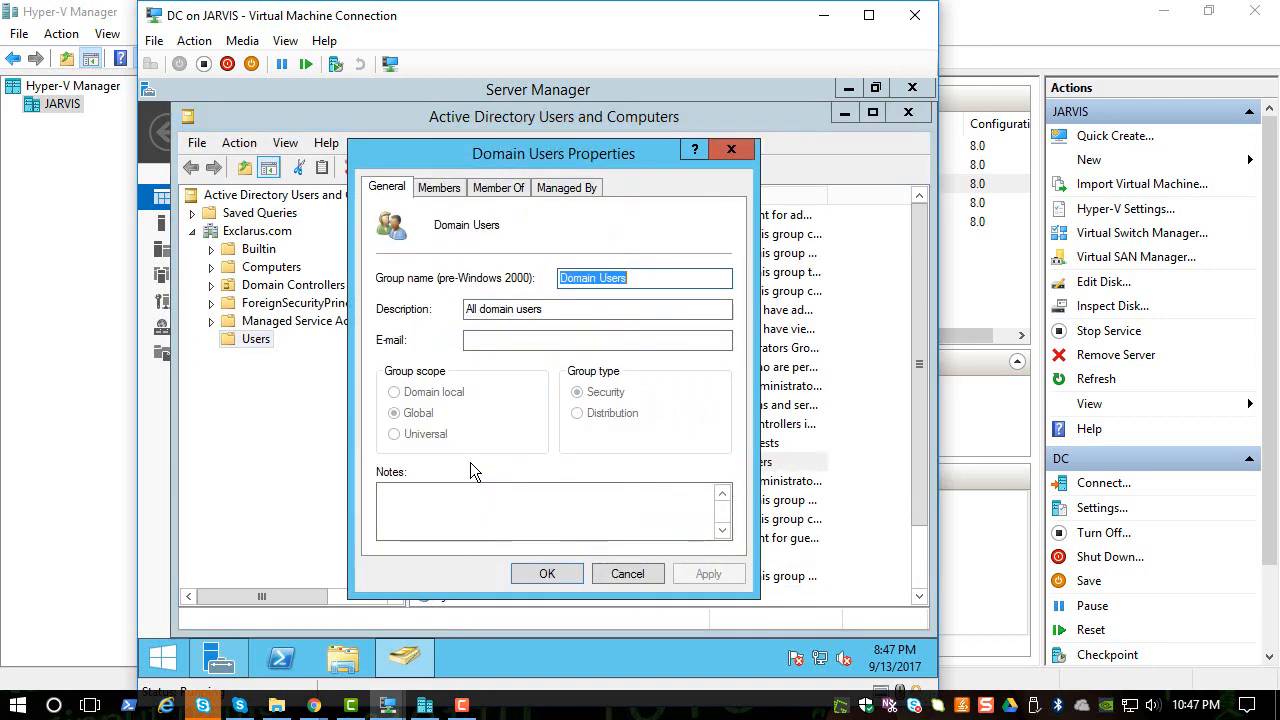
left_click(439, 188)
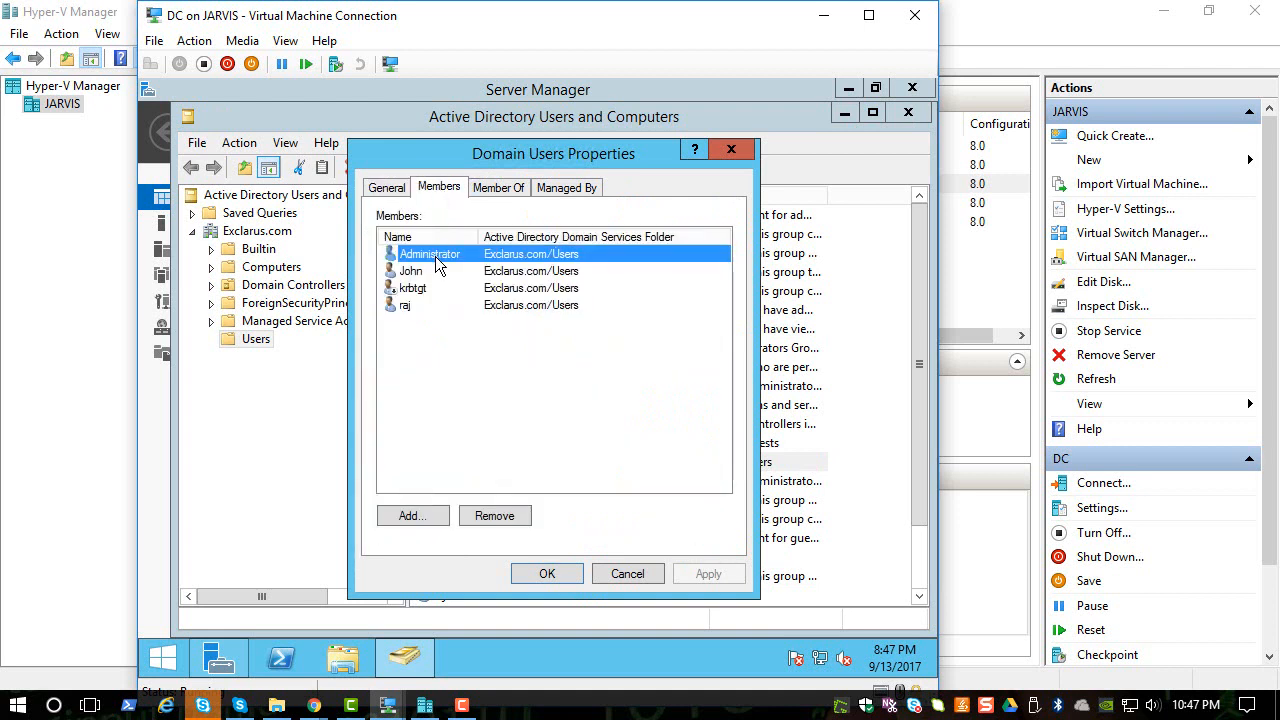
left_click(421, 289)
left_click(420, 307)
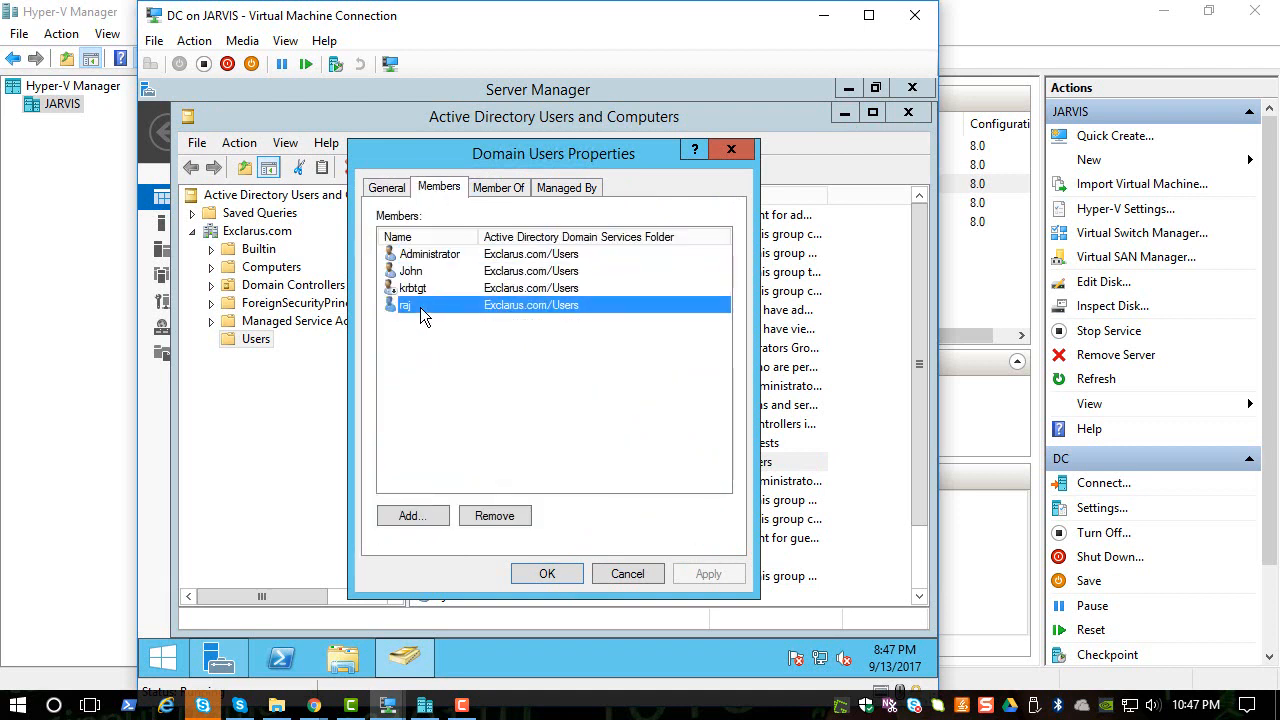
left_click(435, 254)
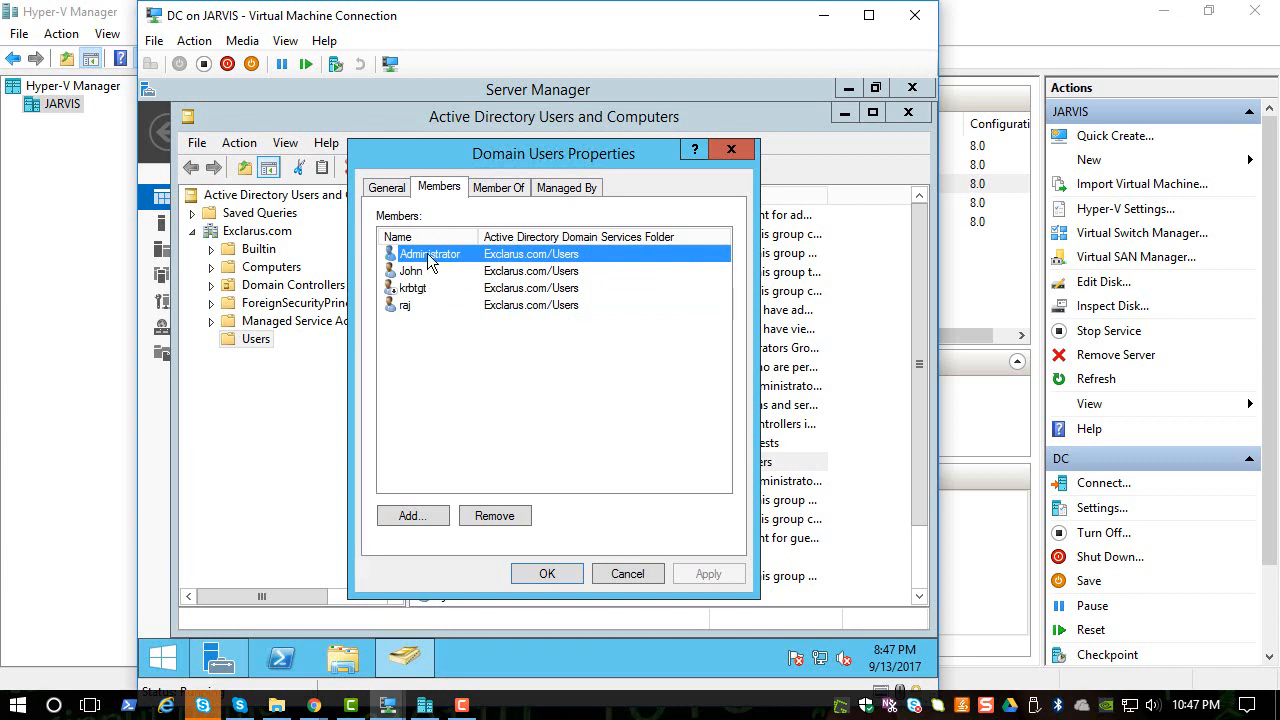
left_click(429, 292)
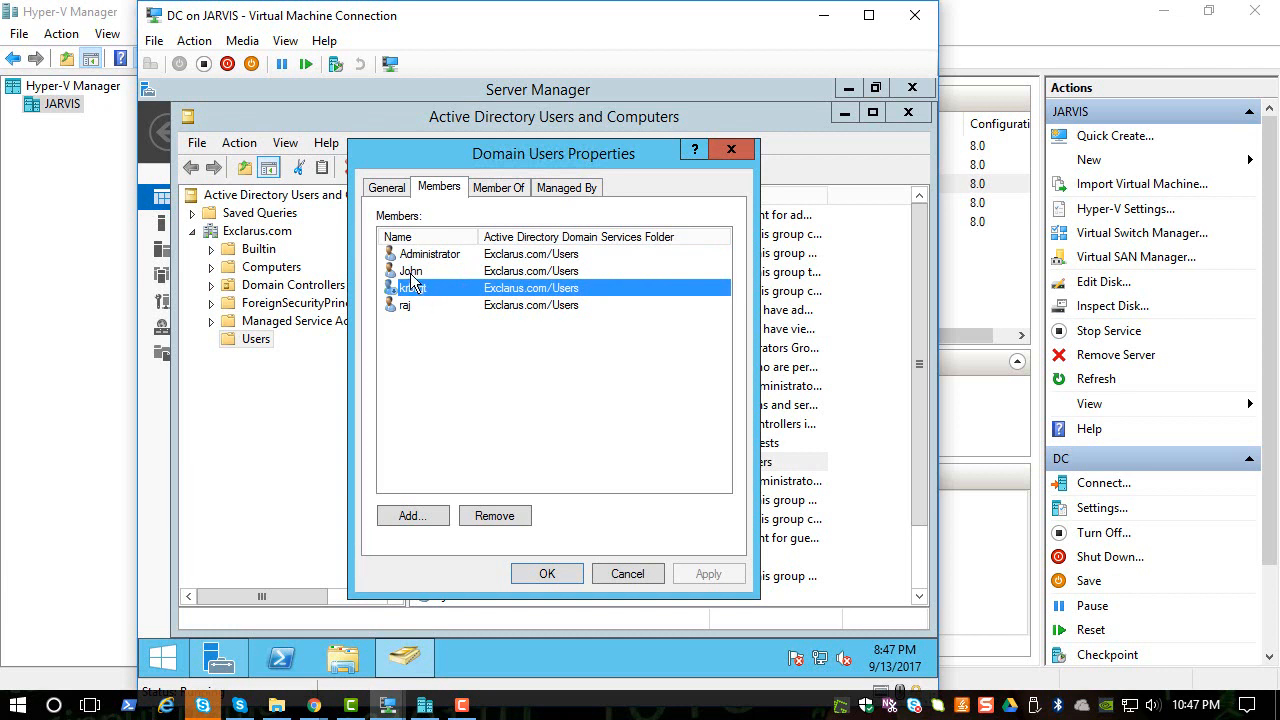
left_click(411, 272)
left_click(411, 308)
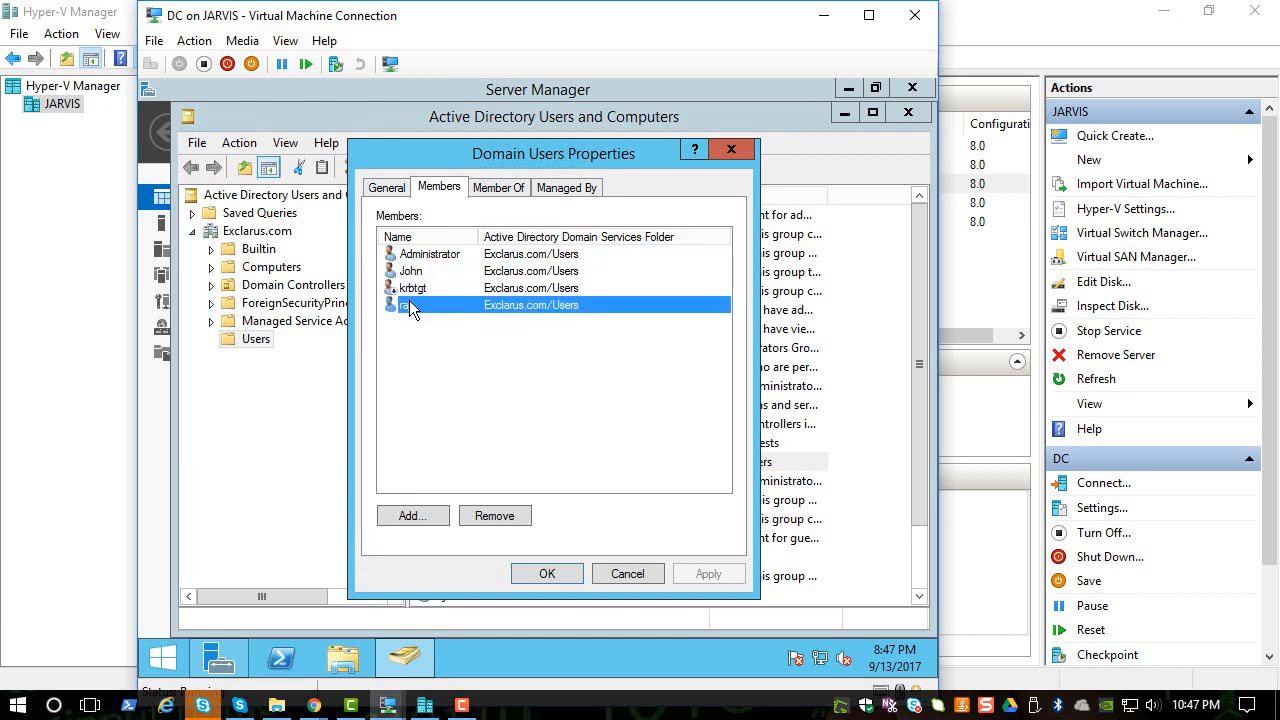
- Add Domain Users to the Remote Desktop Users group, apply it, and close ADUC
left_click(499, 189)
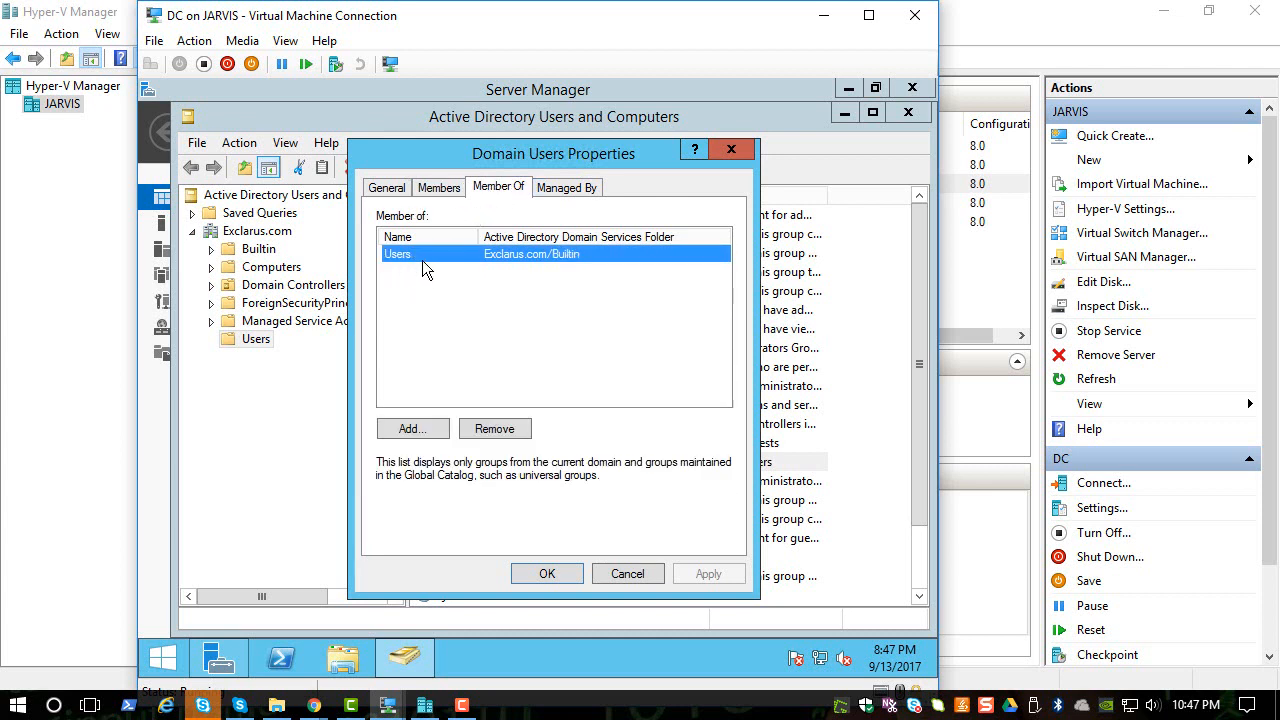
left_click(428, 428)
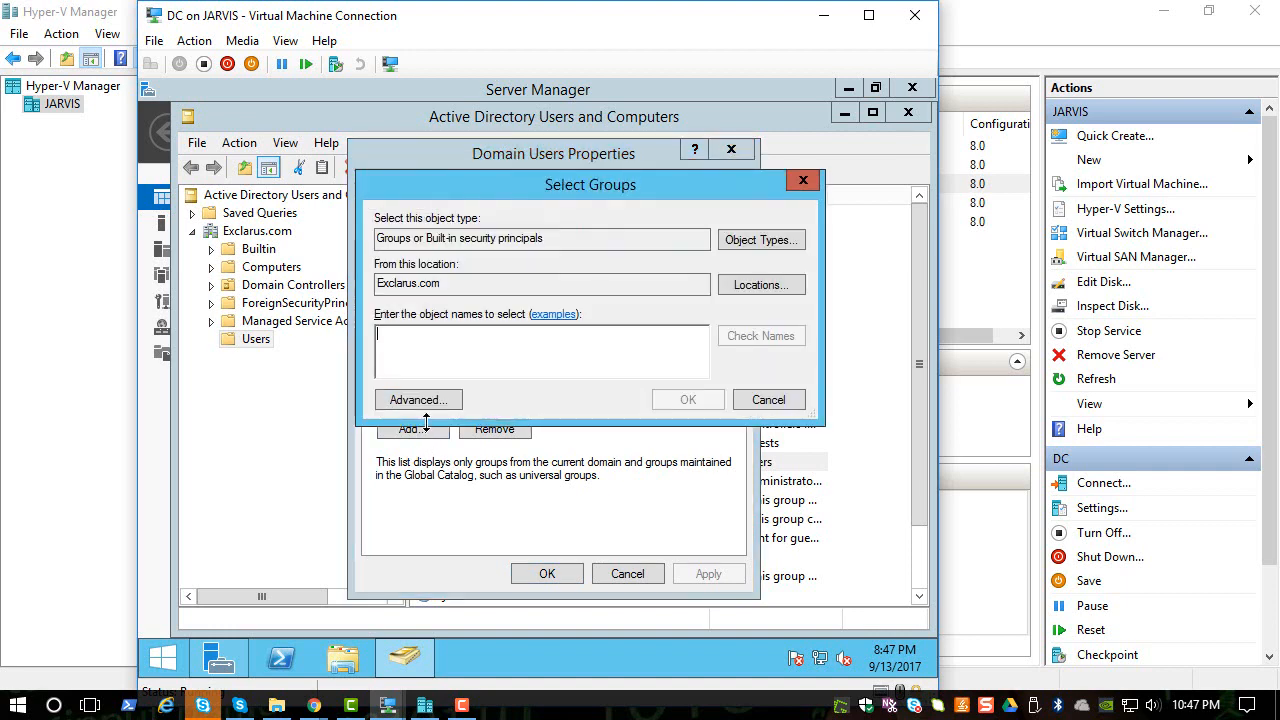
type("re")
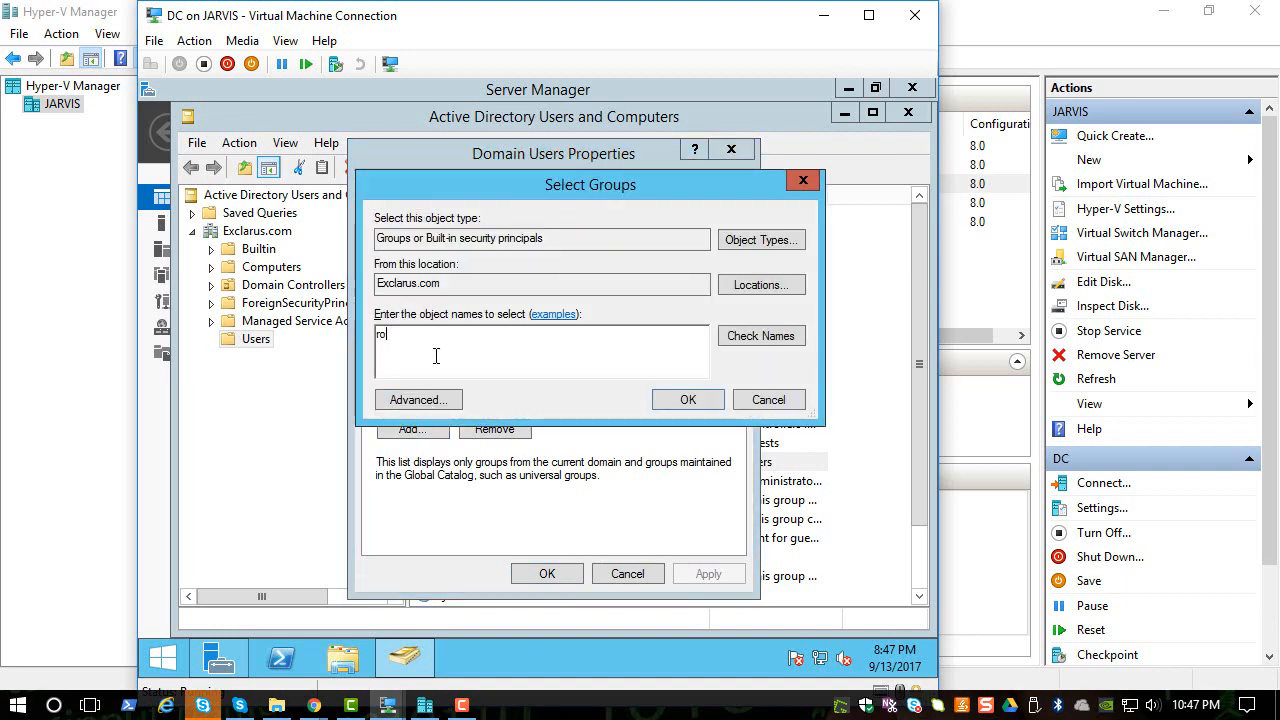
type("mote")
key("Return")
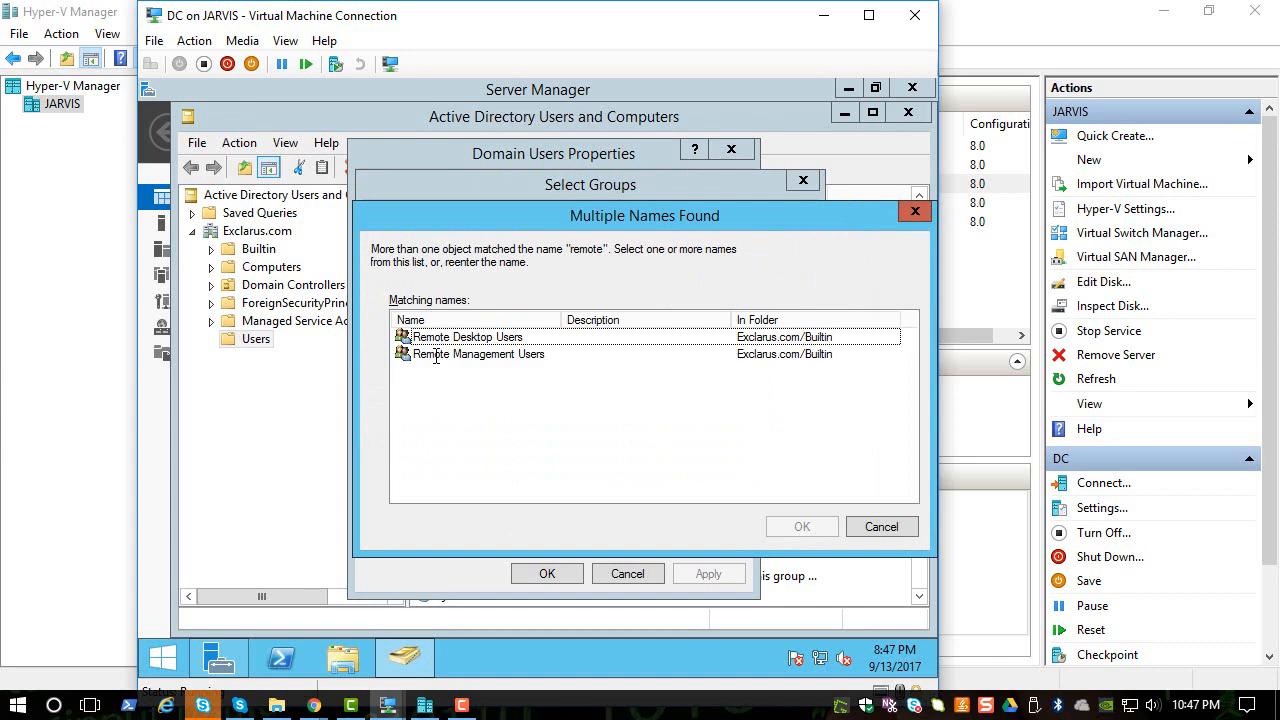
double_click(488, 339)
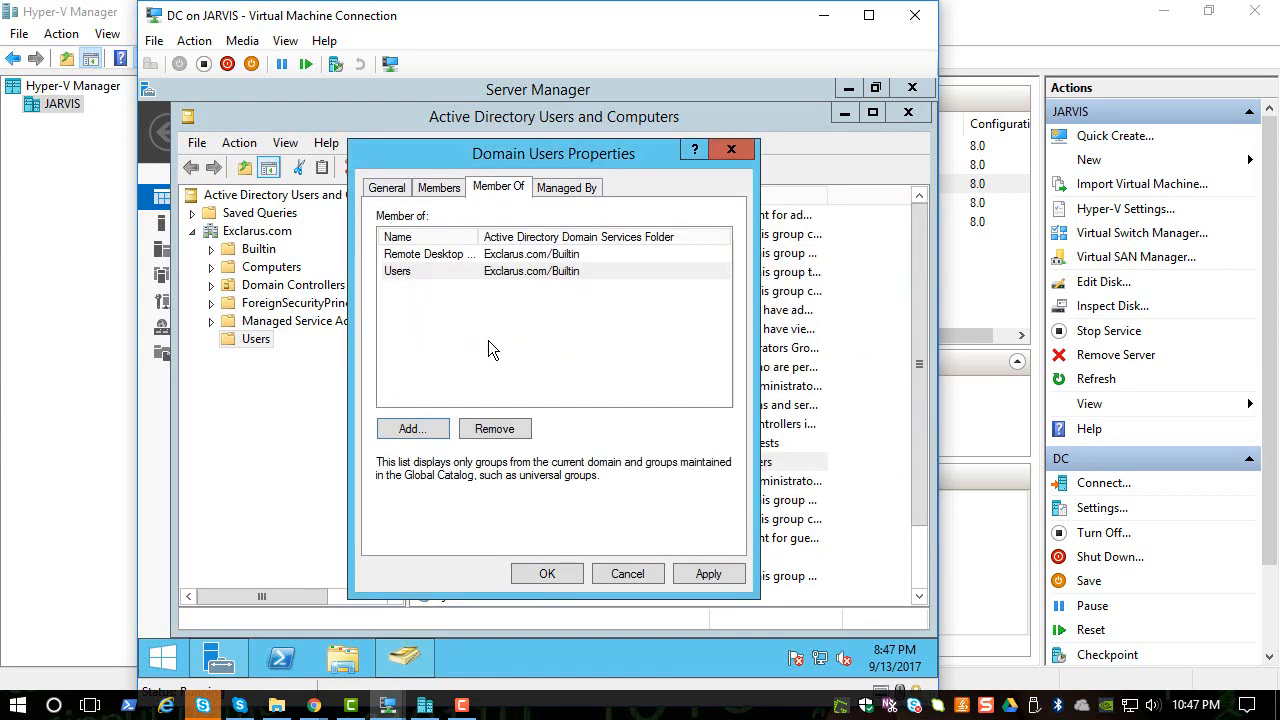
left_click(686, 578)
left_click(574, 576)
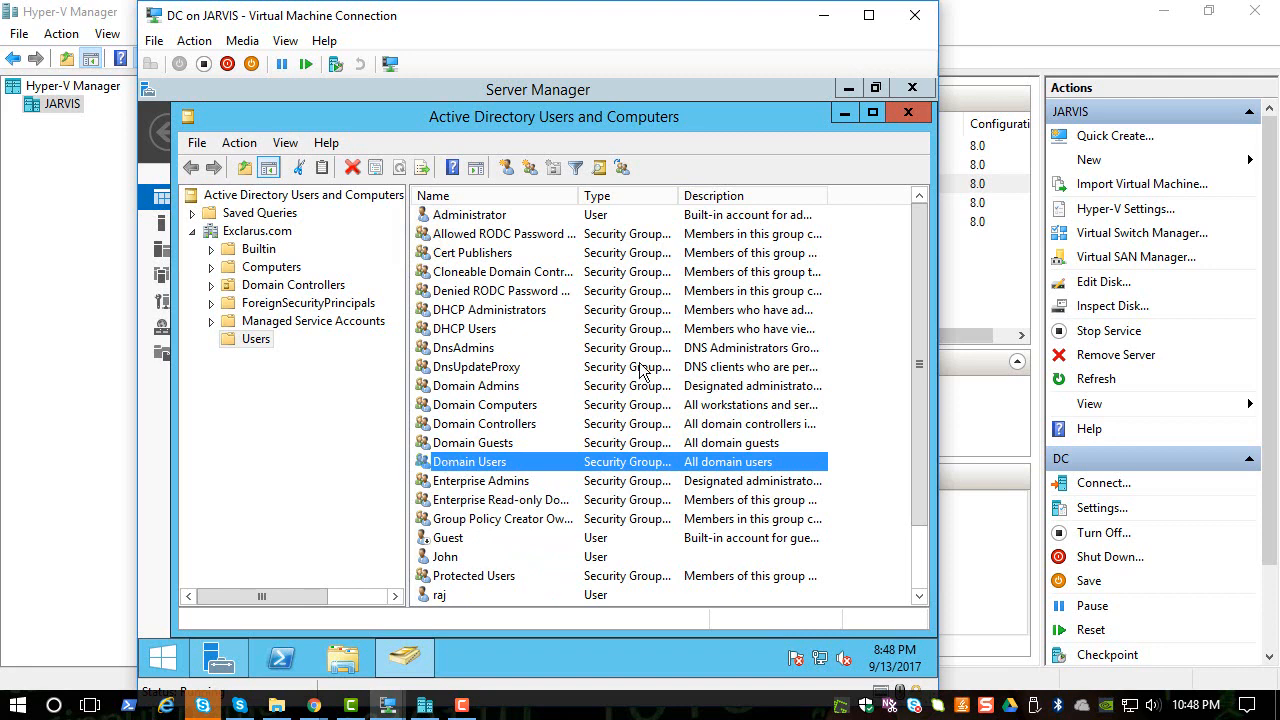
left_click(908, 116)
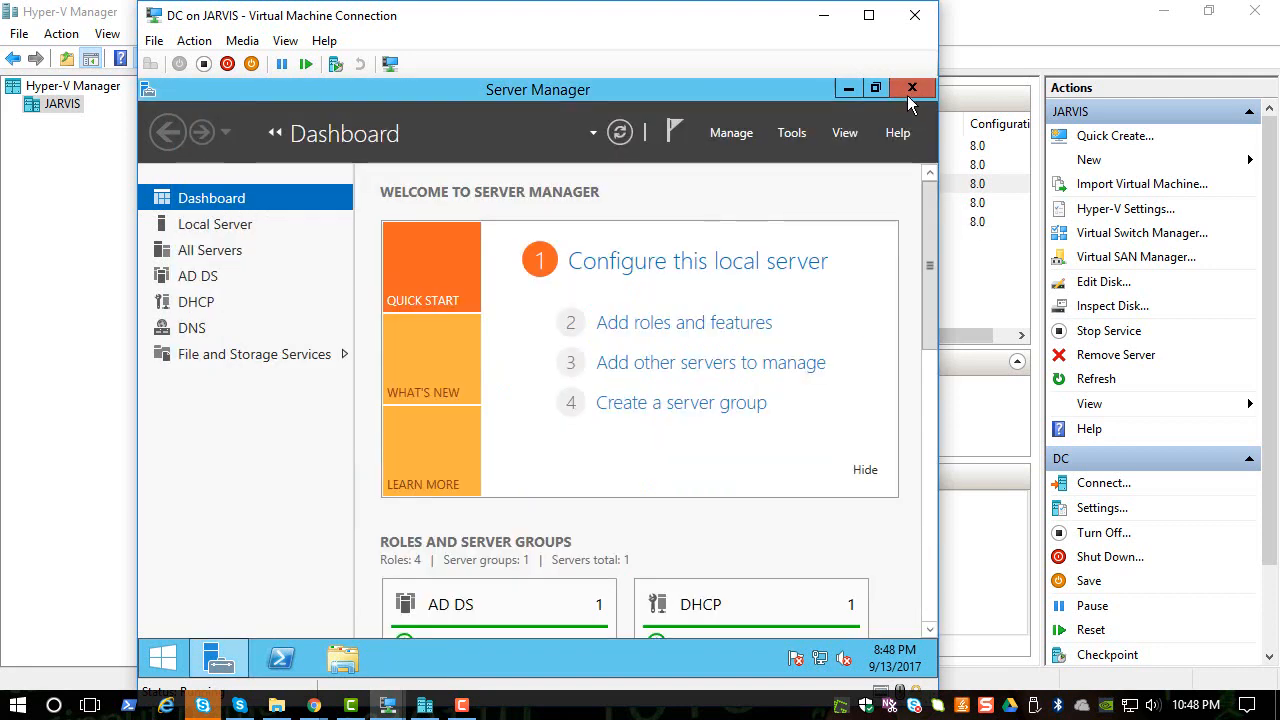
- Close Server Manager and open a console connection to C1-Win10 from Hyper-V Manager
left_click(911, 89)
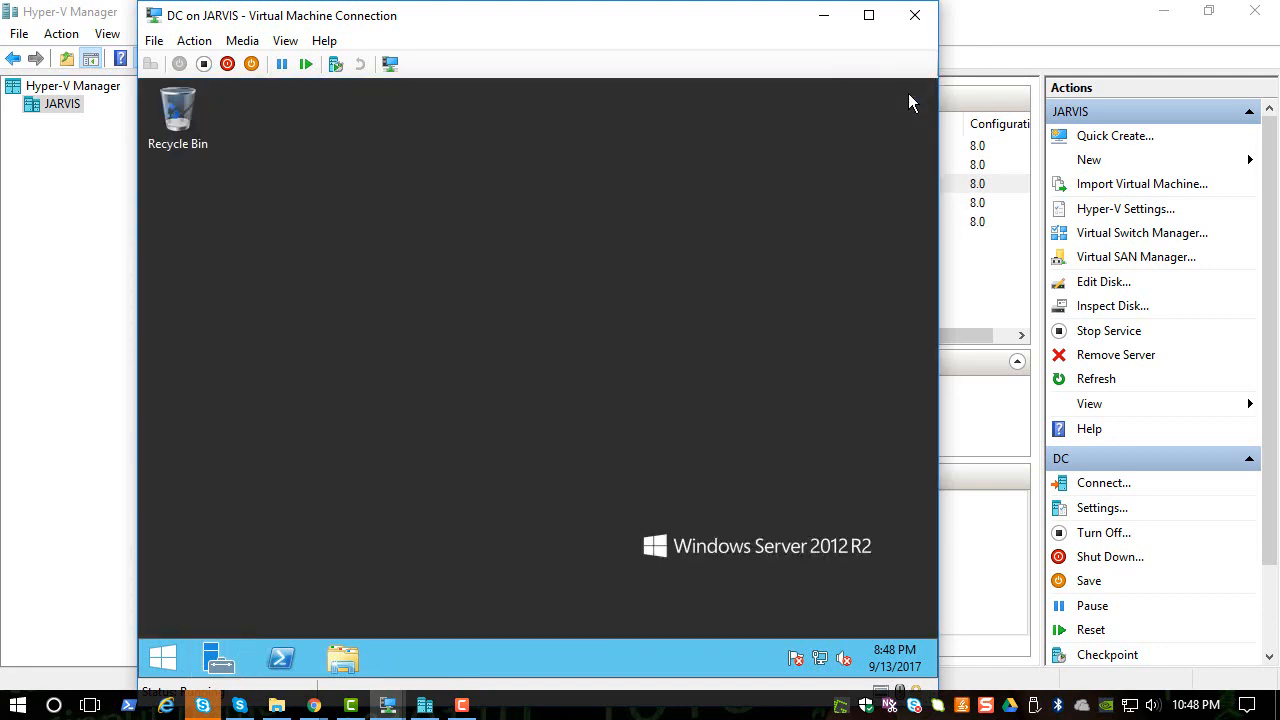
left_click(424, 705)
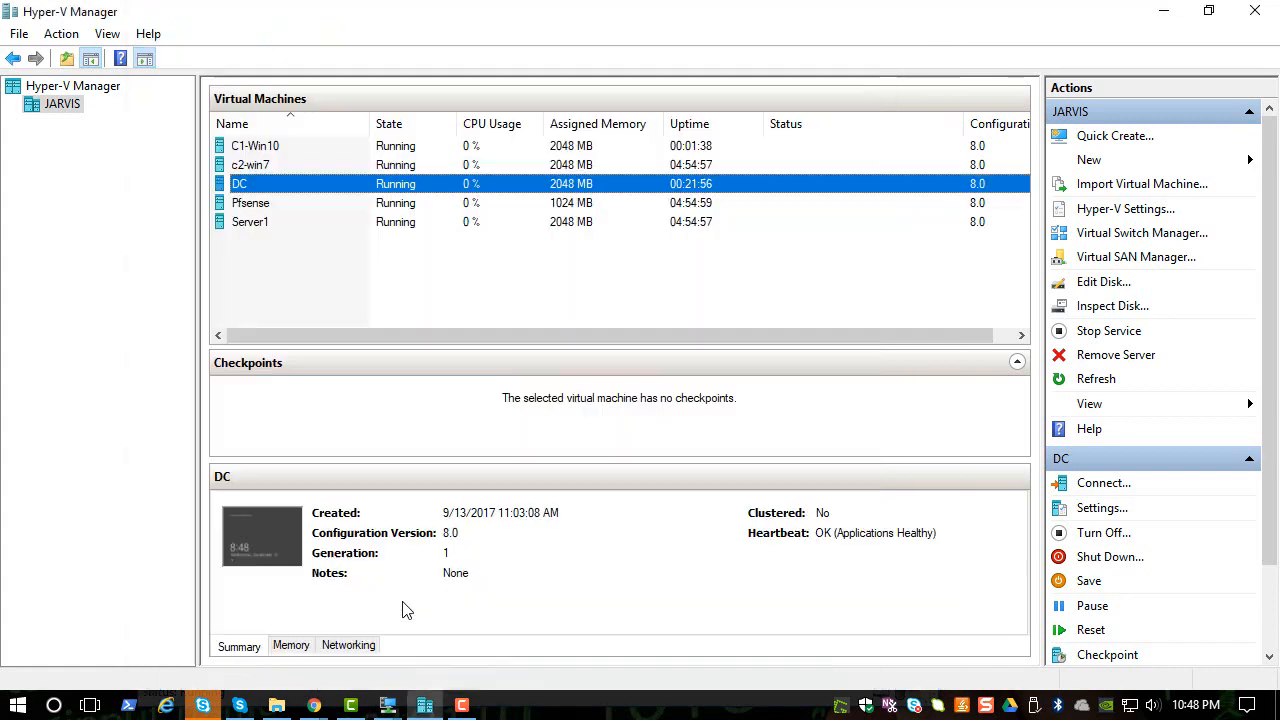
left_click(280, 148)
right_click(280, 148)
left_click(300, 155)
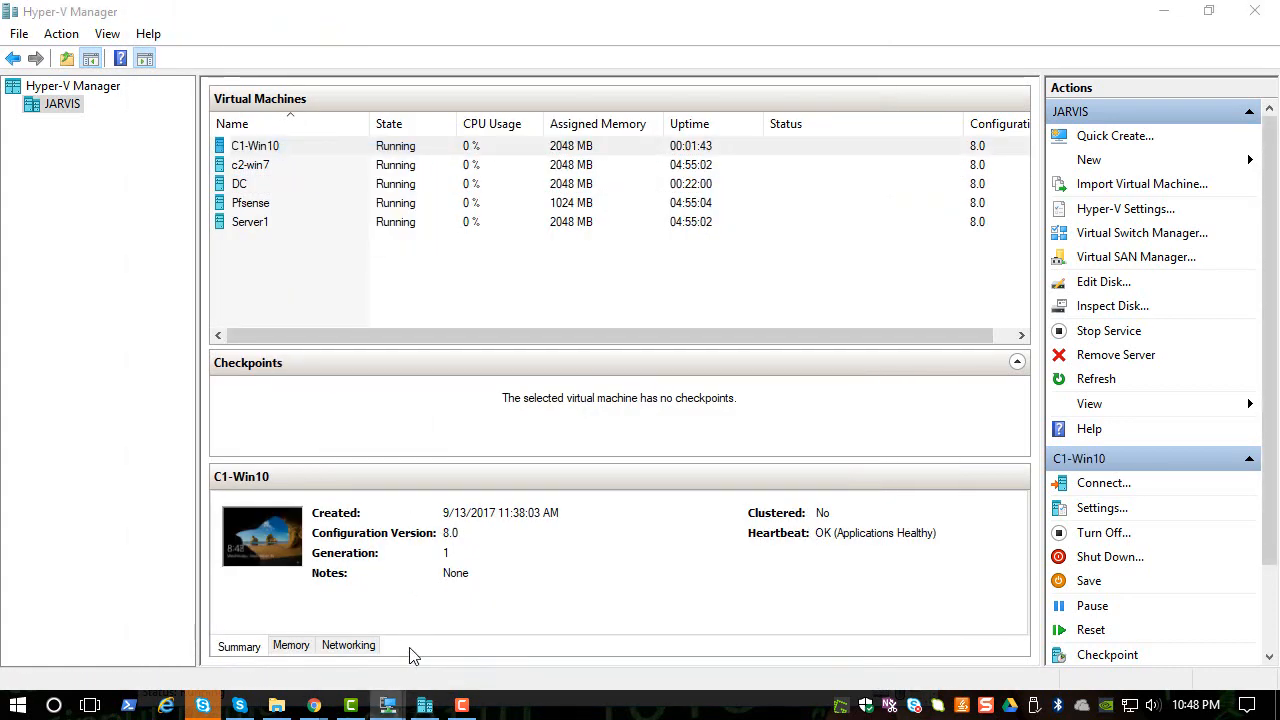
left_click(262, 147)
right_click(270, 147)
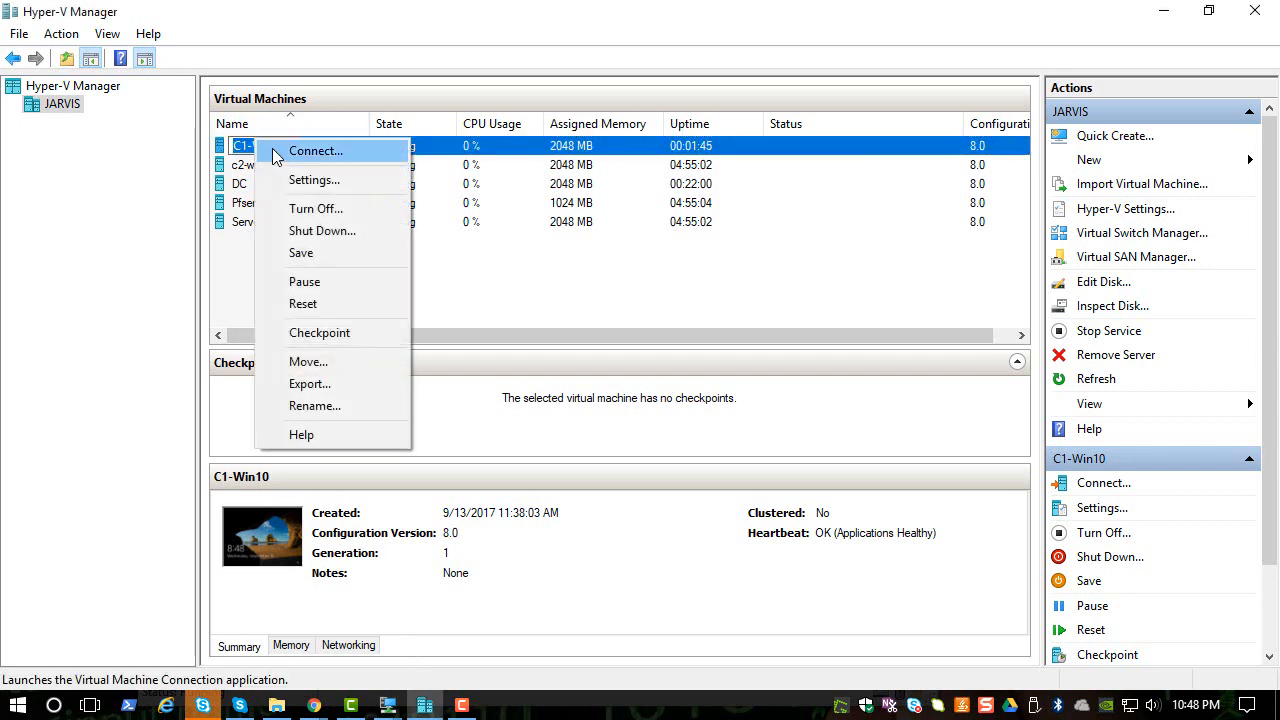
left_click(278, 152)
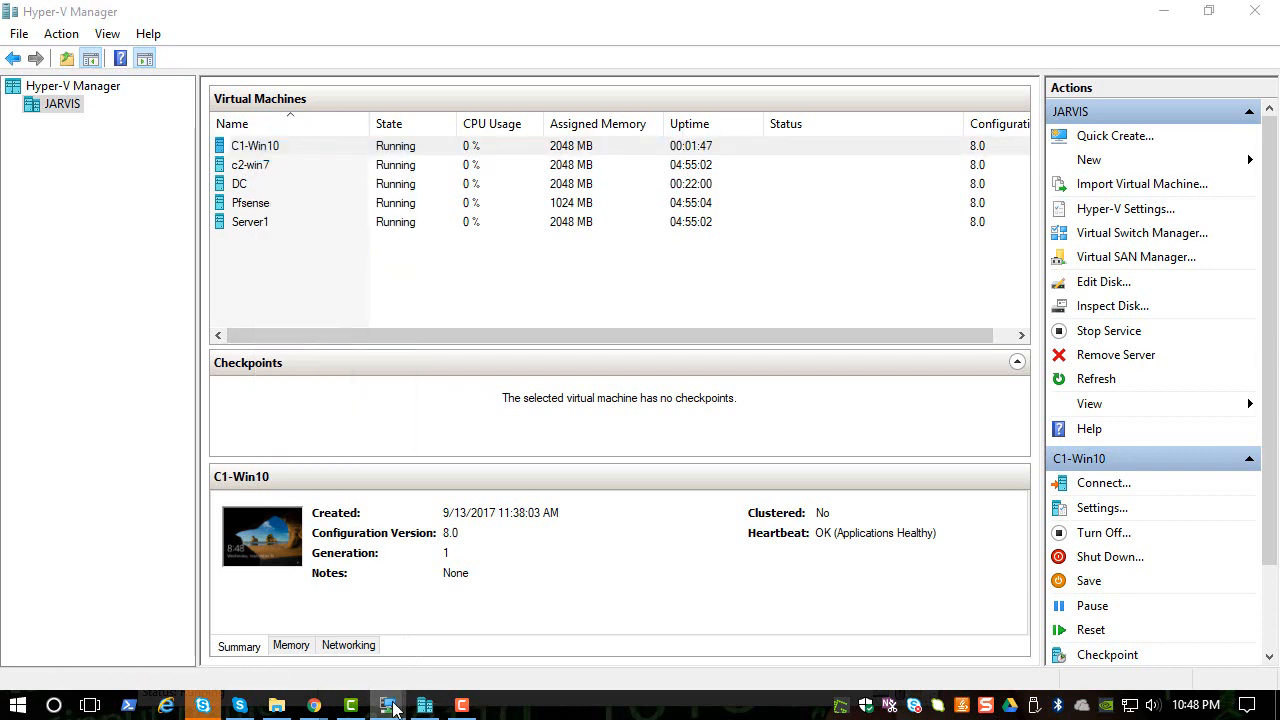
- Enter the account password on the C1-Win10 sign-in screen to reach the desktop
mouse_move(389, 703)
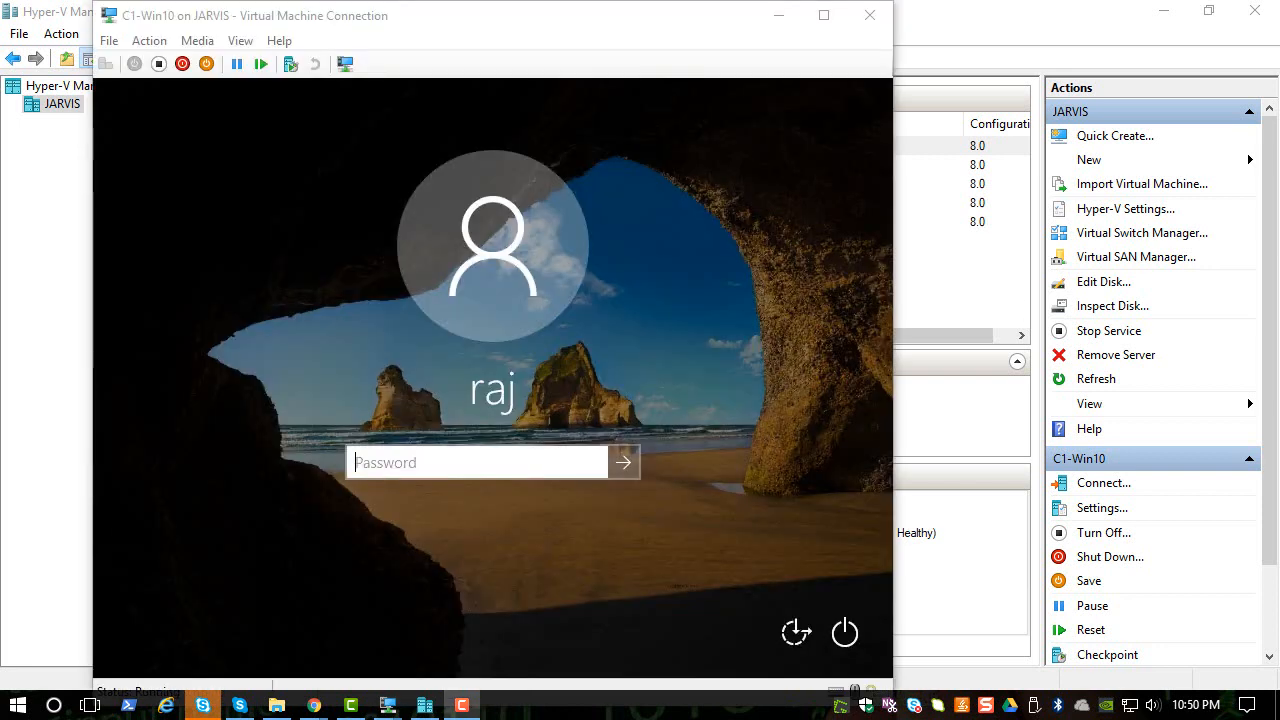
left_click(557, 475)
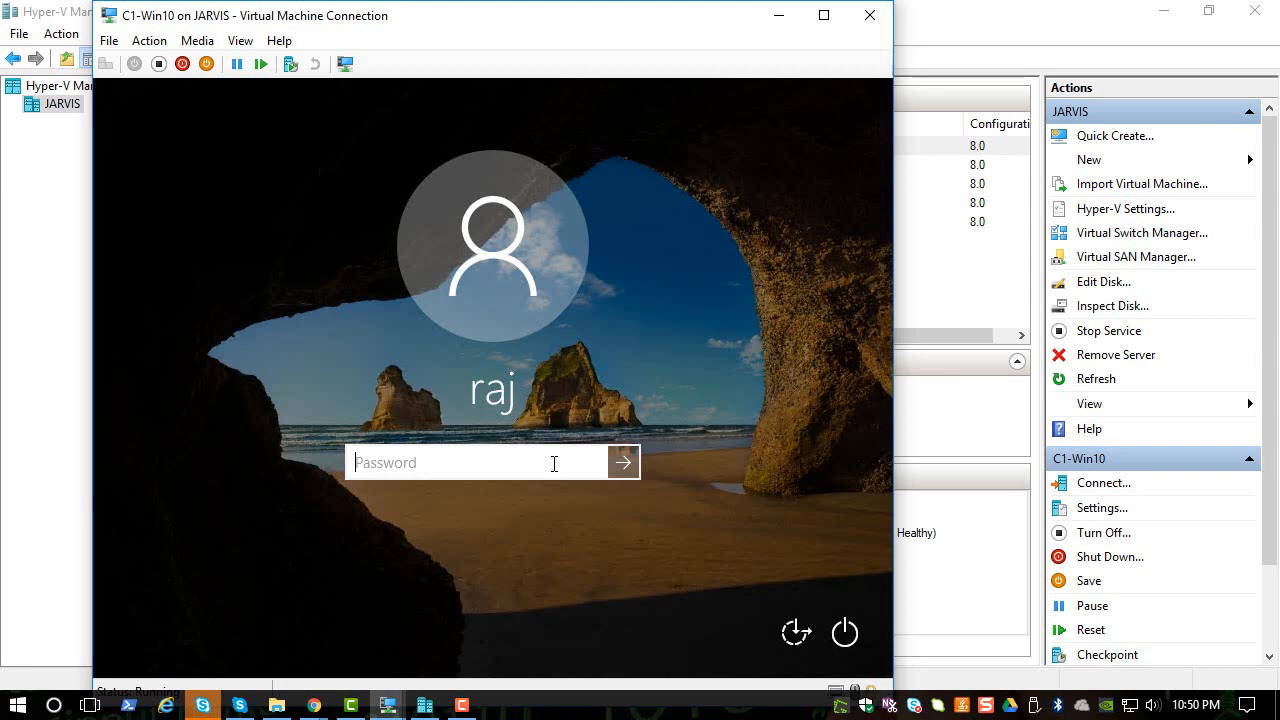
type("•••••••")
key("Return")
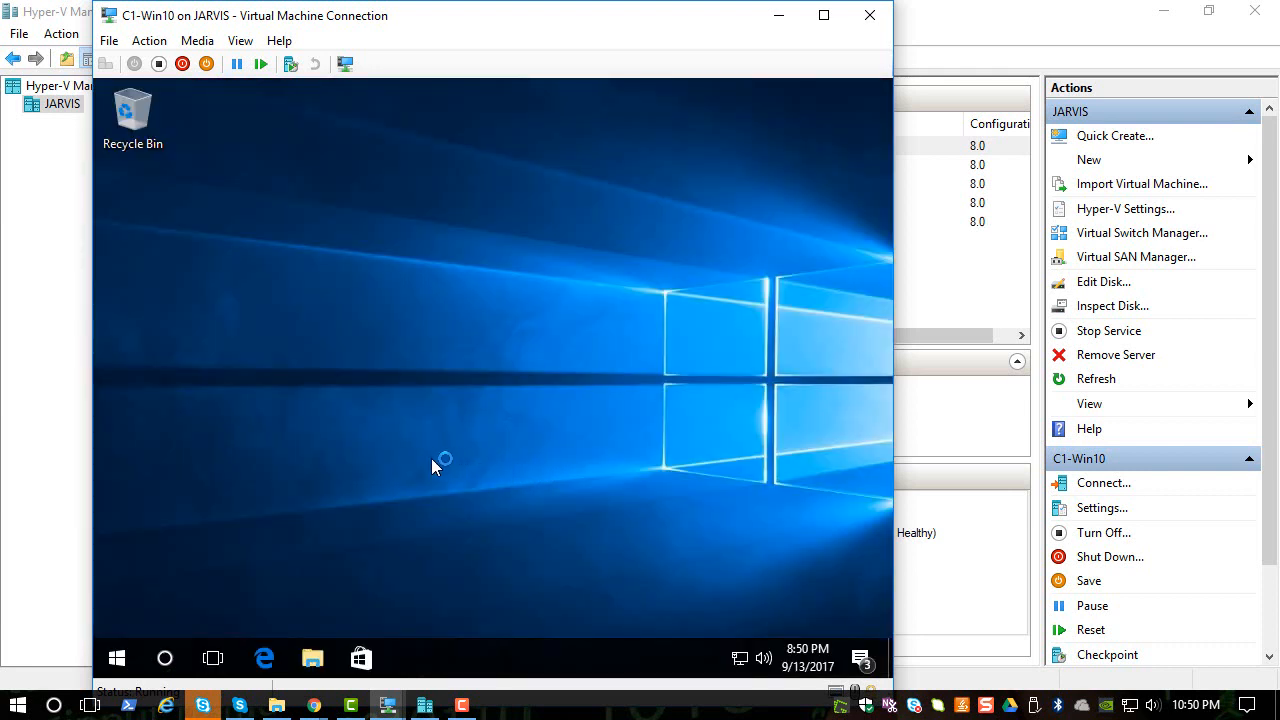
- From This PC properties, open the Computer Name/Domain Changes dialog and select Domain membership
left_click(165, 658)
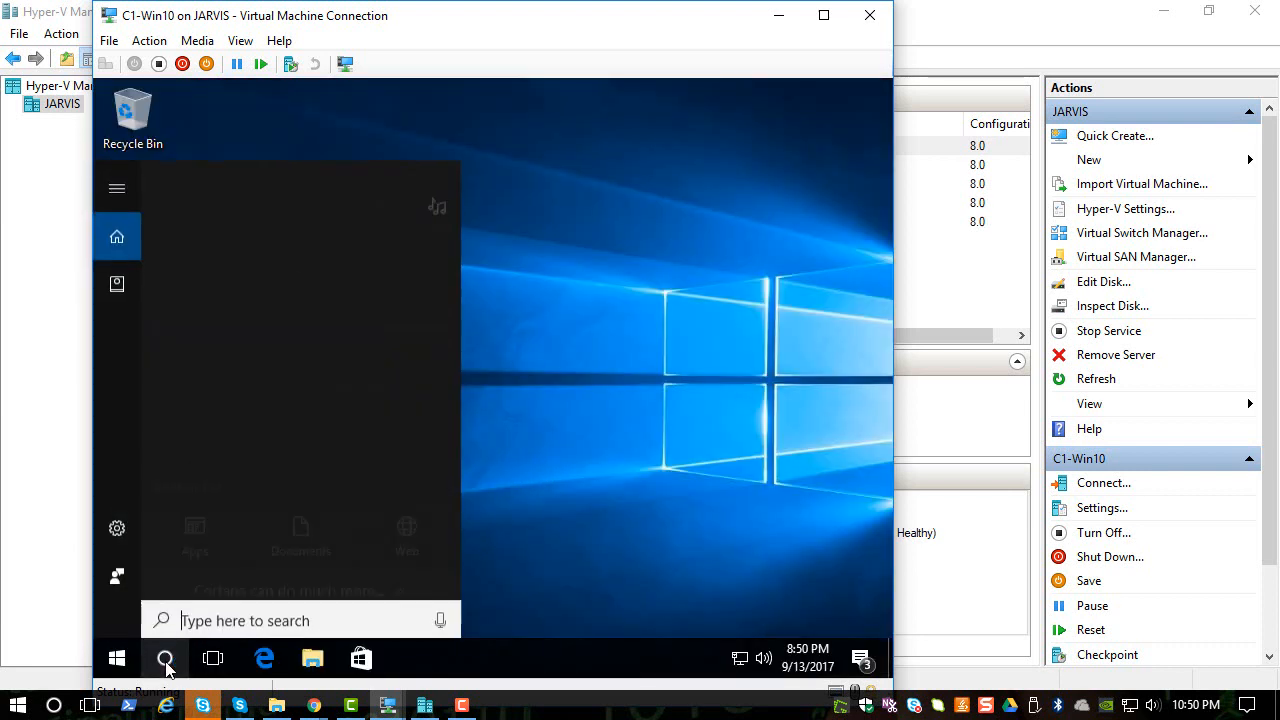
type("t")
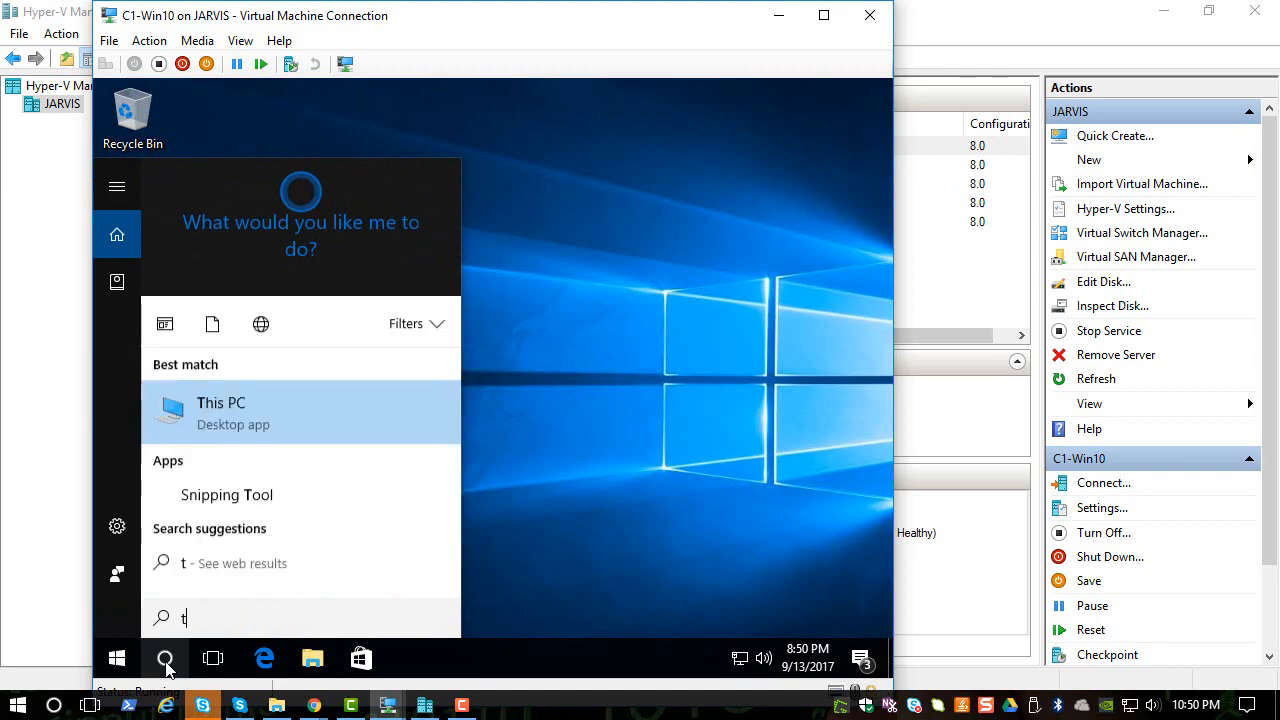
type("his pc")
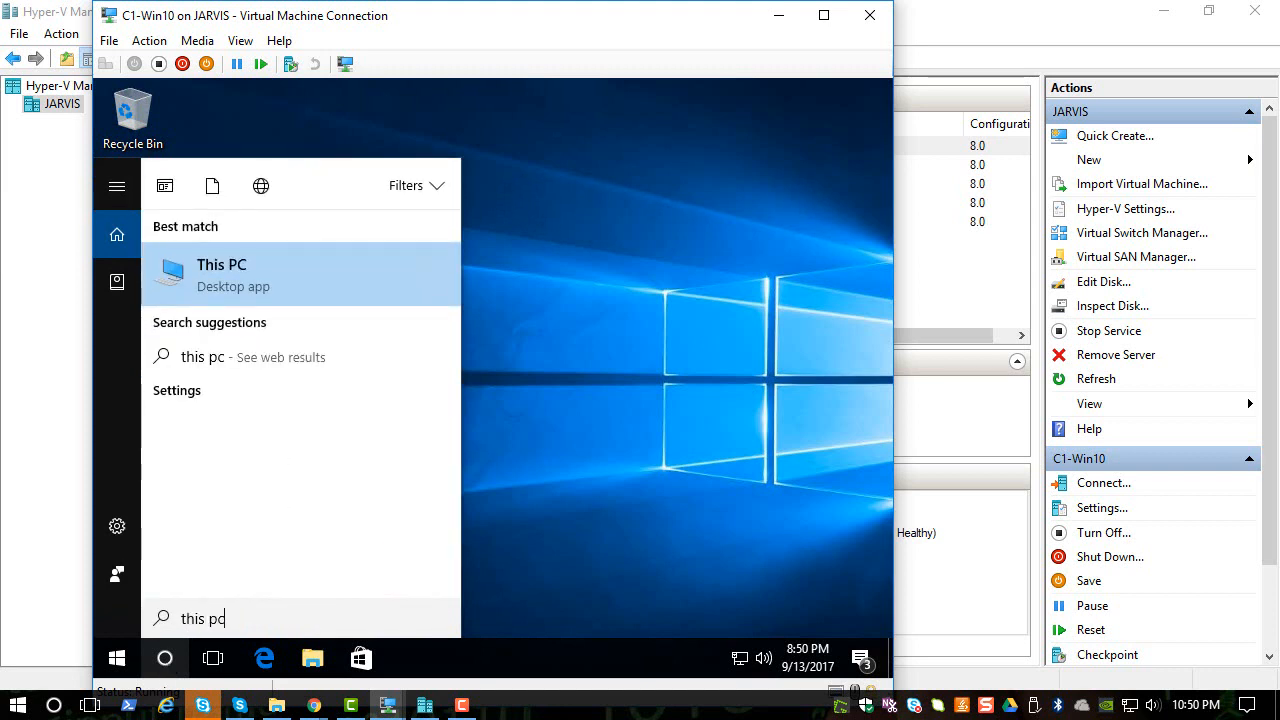
right_click(208, 275)
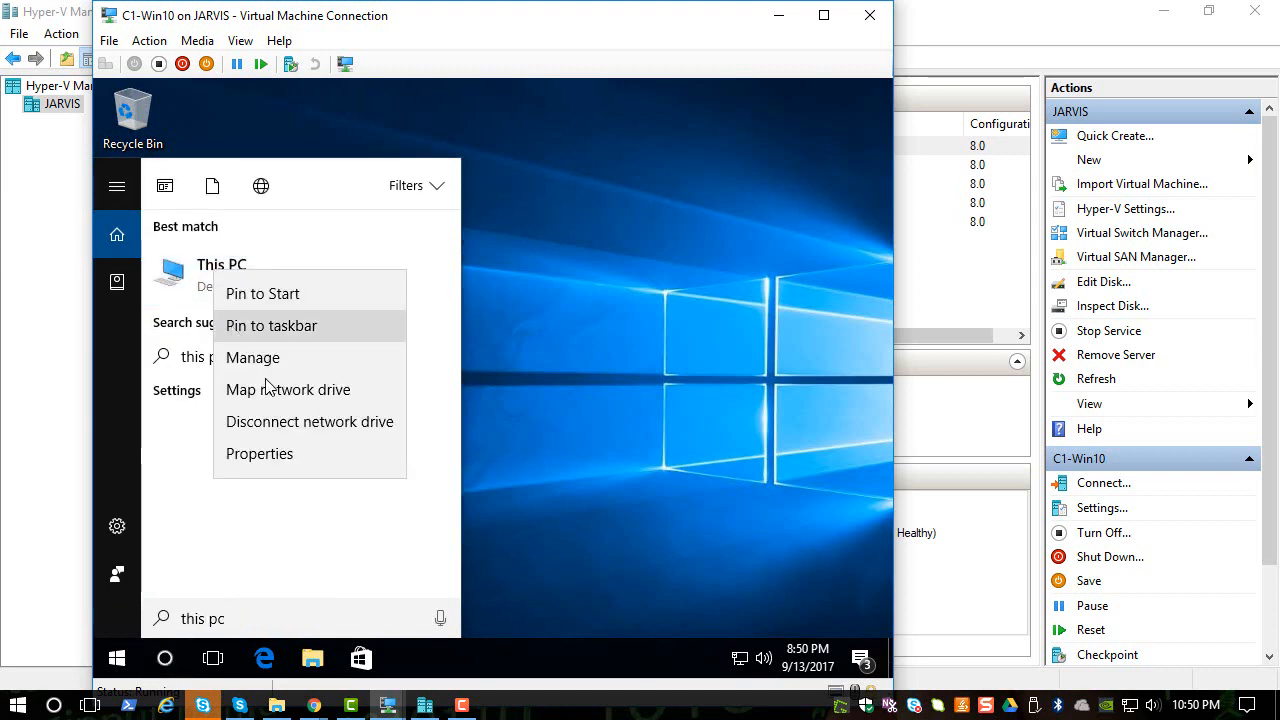
left_click(263, 455)
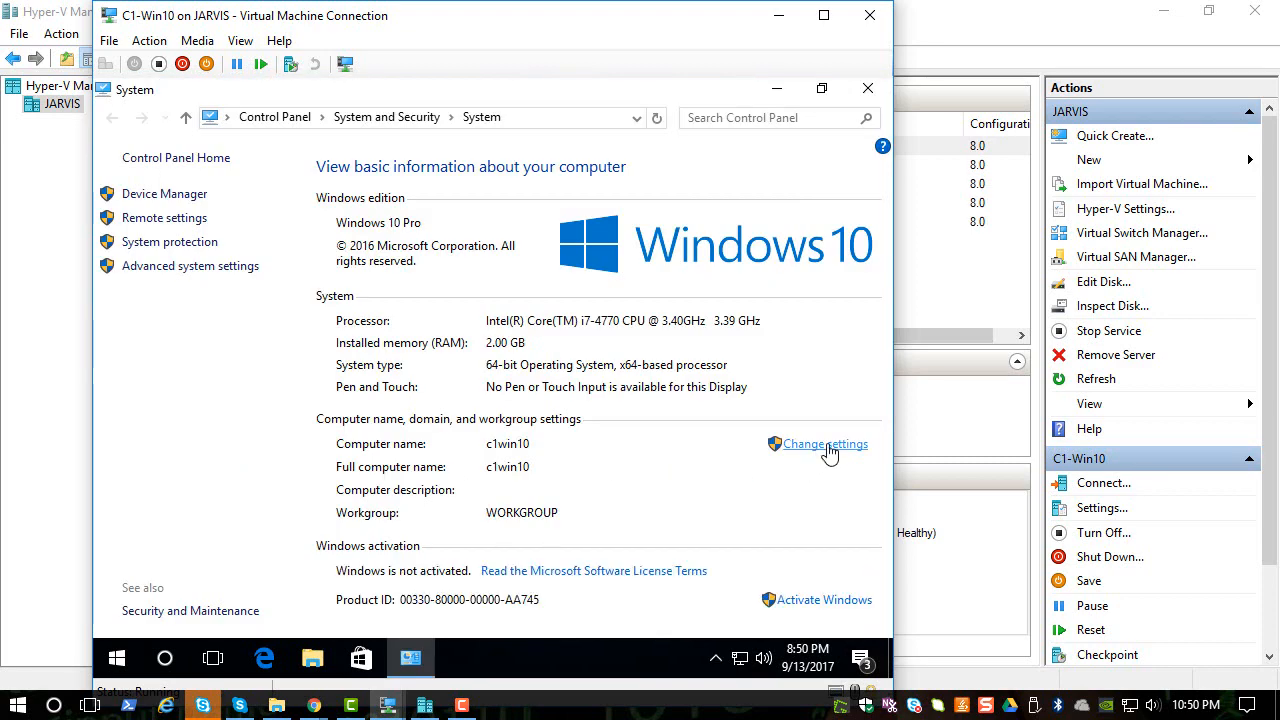
left_click(828, 448)
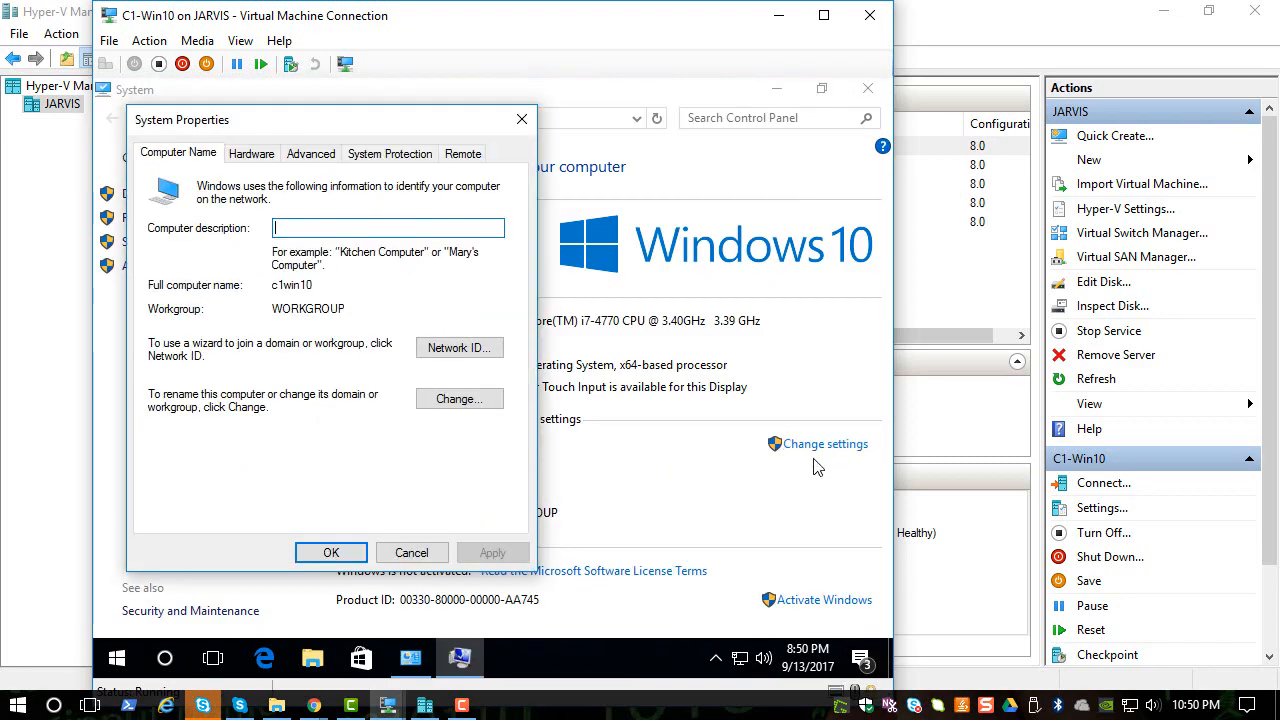
left_click(456, 400)
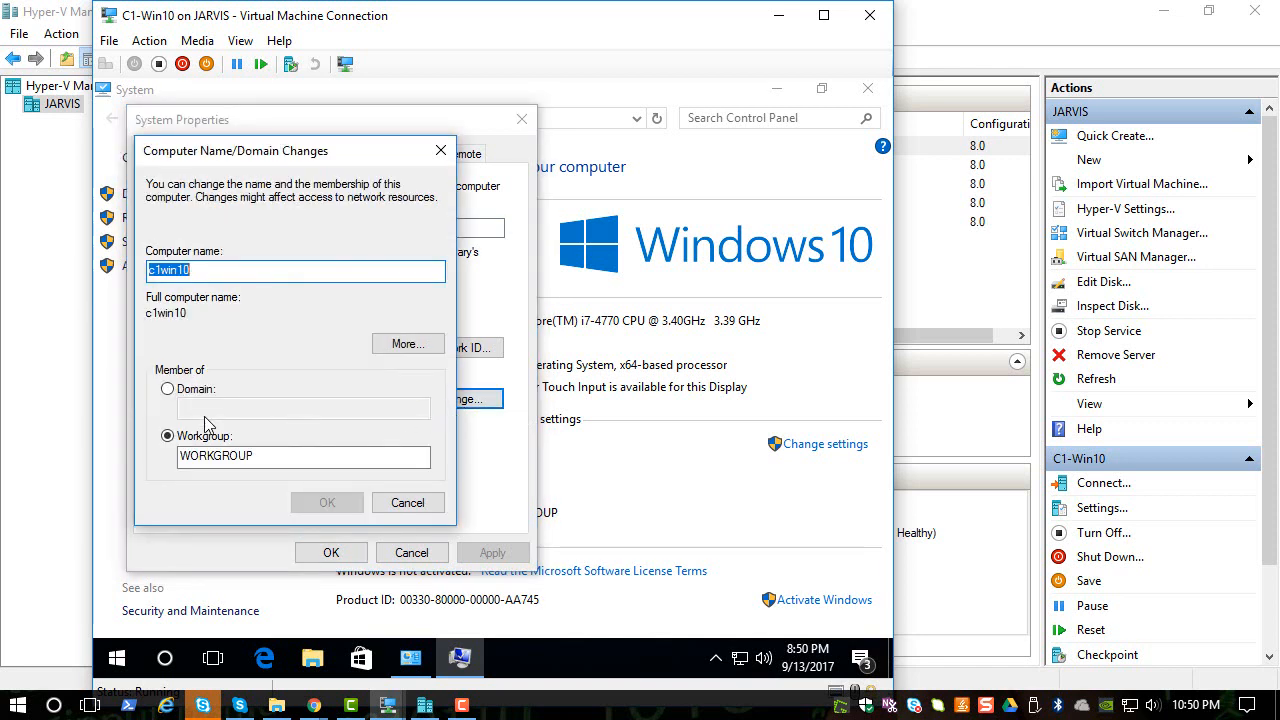
left_click(197, 392)
- Join the machine to the exclarus.com domain, entering a domain account's user name and password
left_click(208, 410)
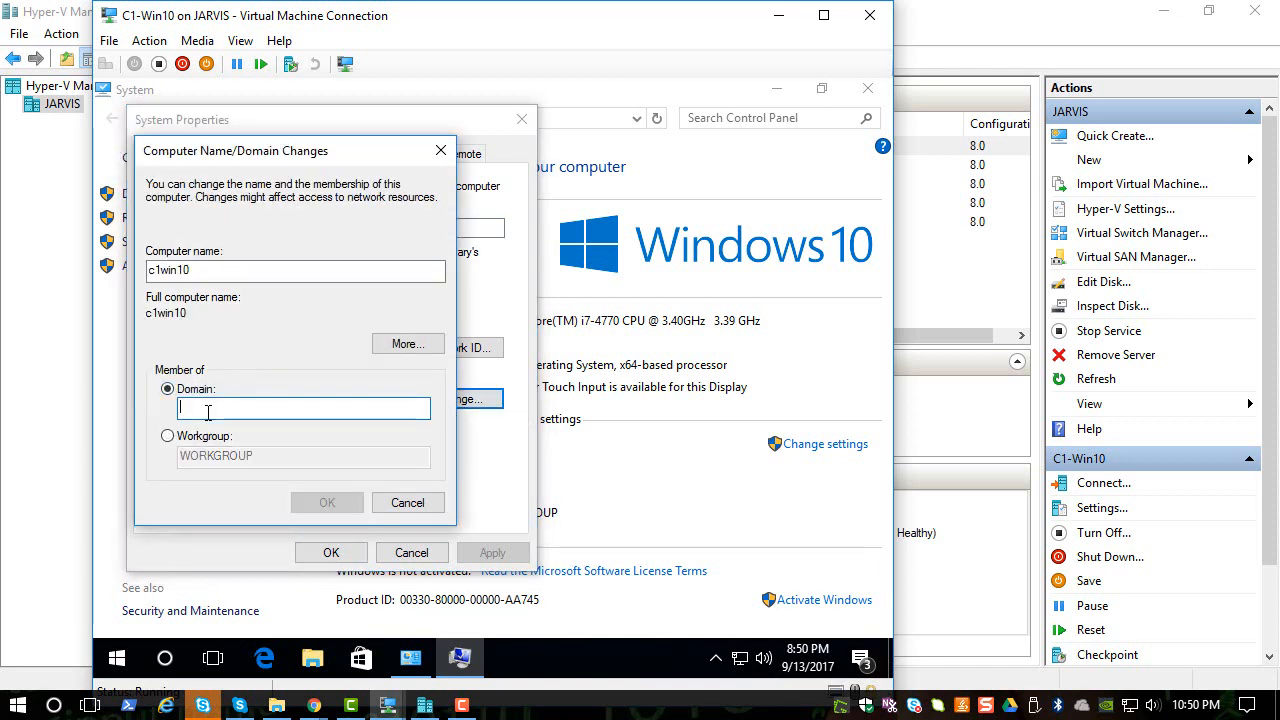
type("excl")
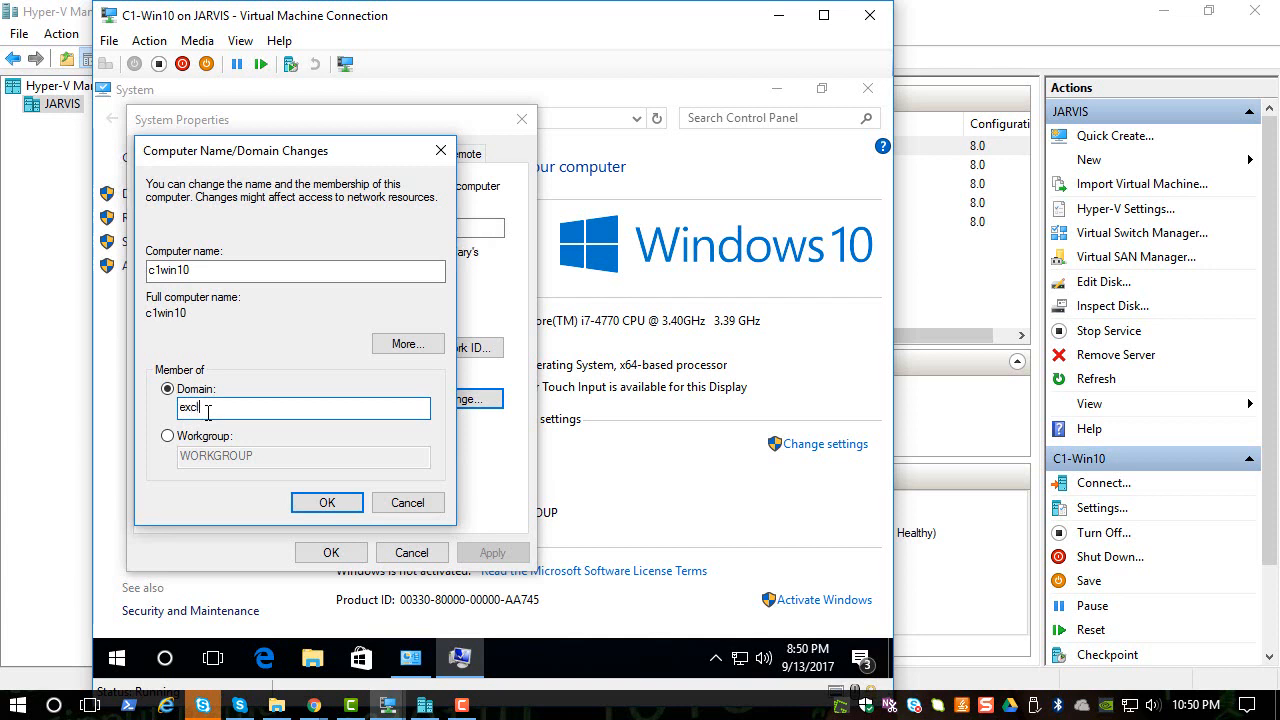
type("arps.com\\")
key("Return")
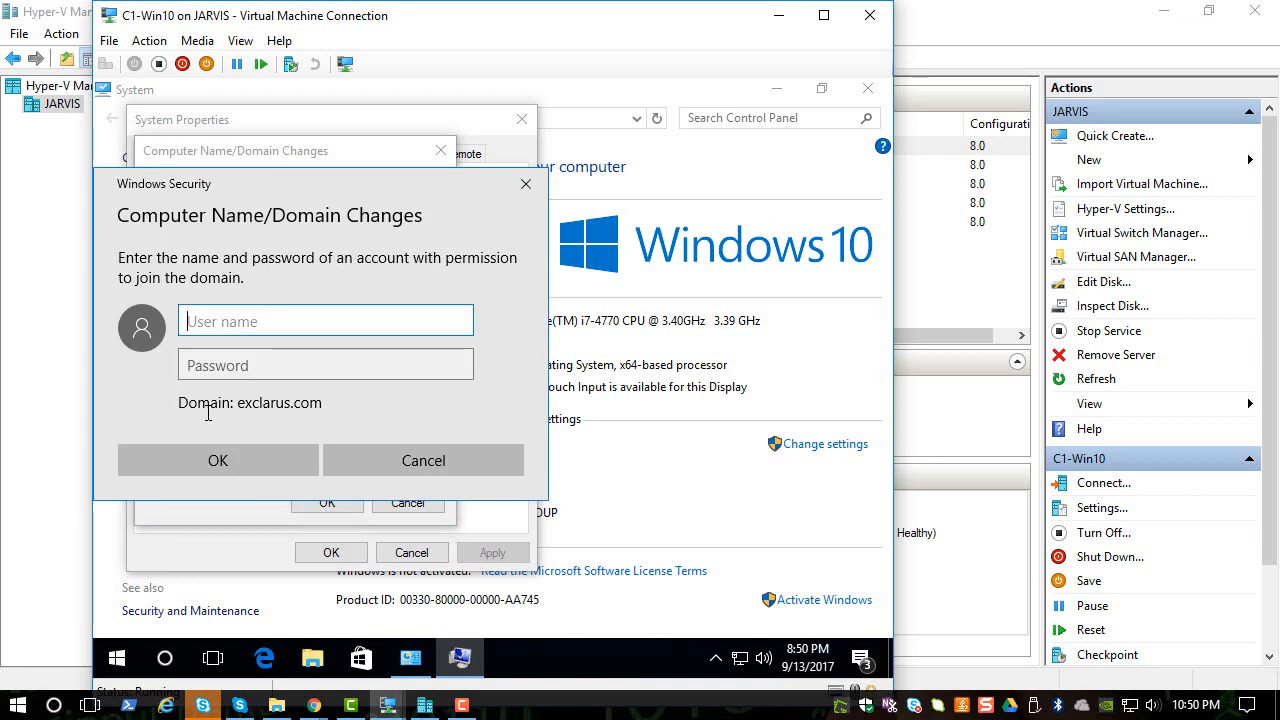
type("john")
key("Tab")
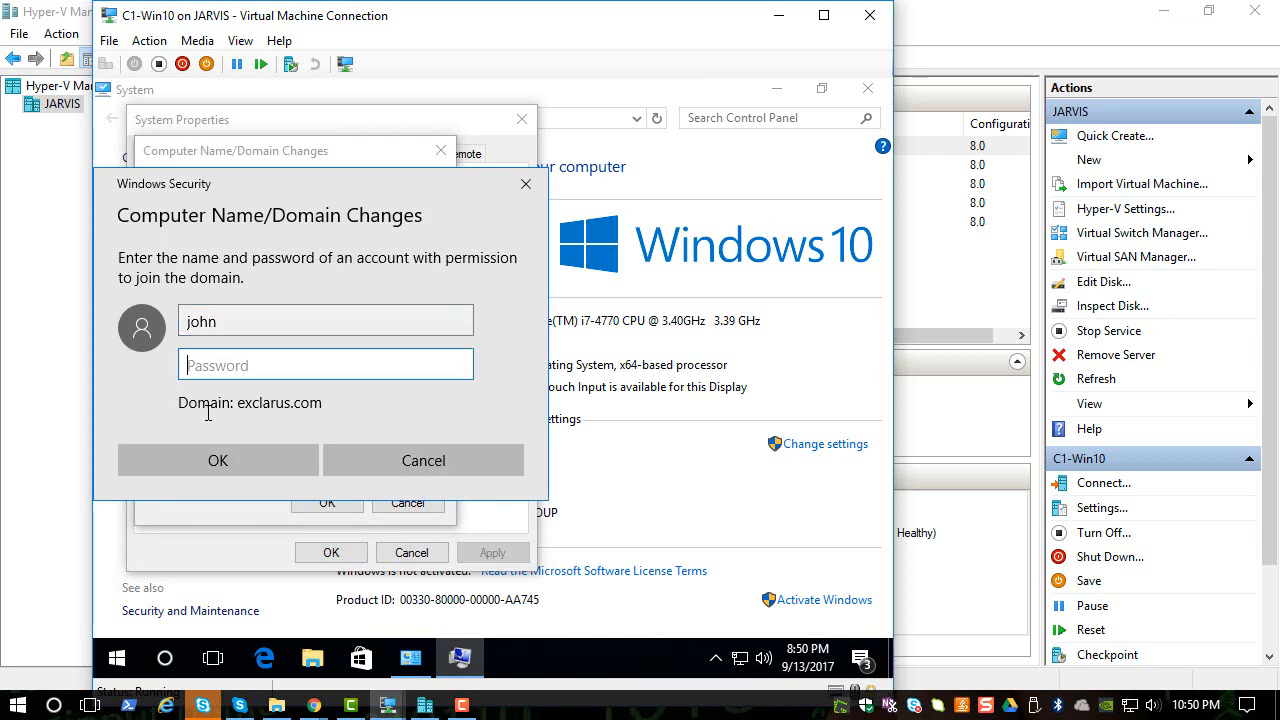
type("Pa$")
key("BackSpace")
key("BackSpace")
key("BackSpace")
key("BackSpace")
key("BackSpace")
key("BackSpace")
type("Pa$$w0rd")
key("Return")
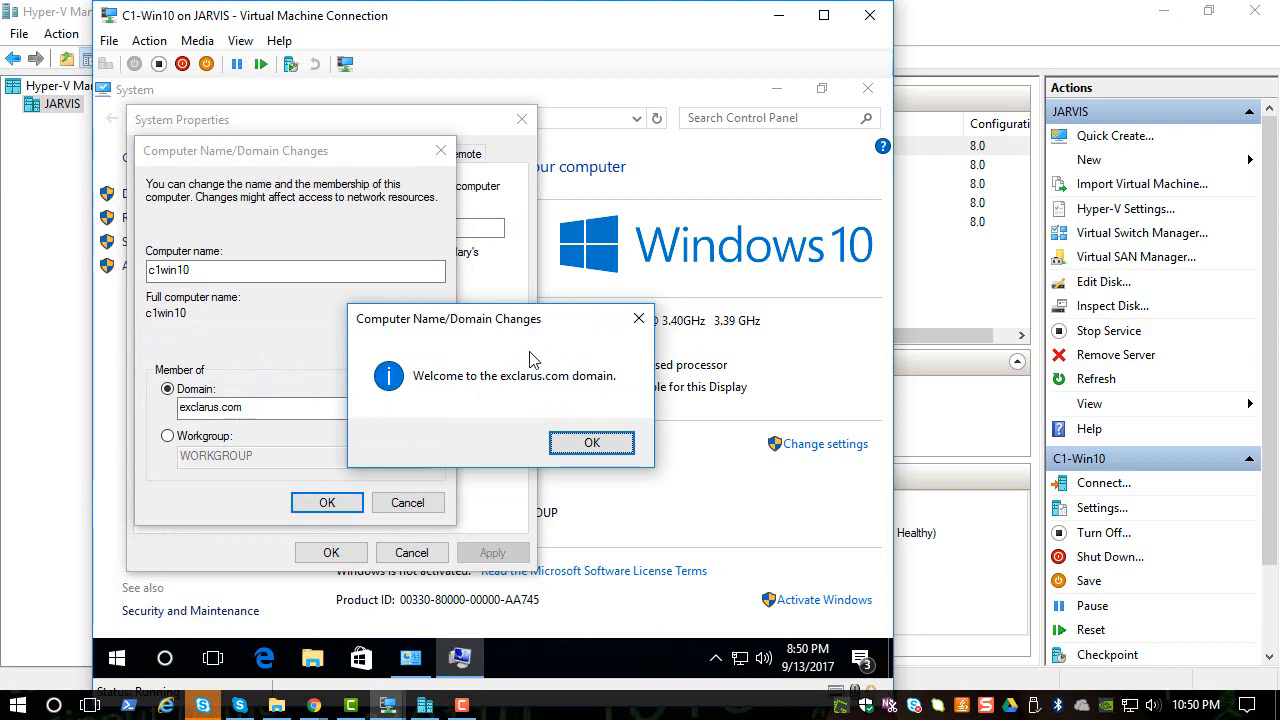
- Acknowledge the exclarus.com welcome and restart notices, then close System Properties
left_click(573, 440)
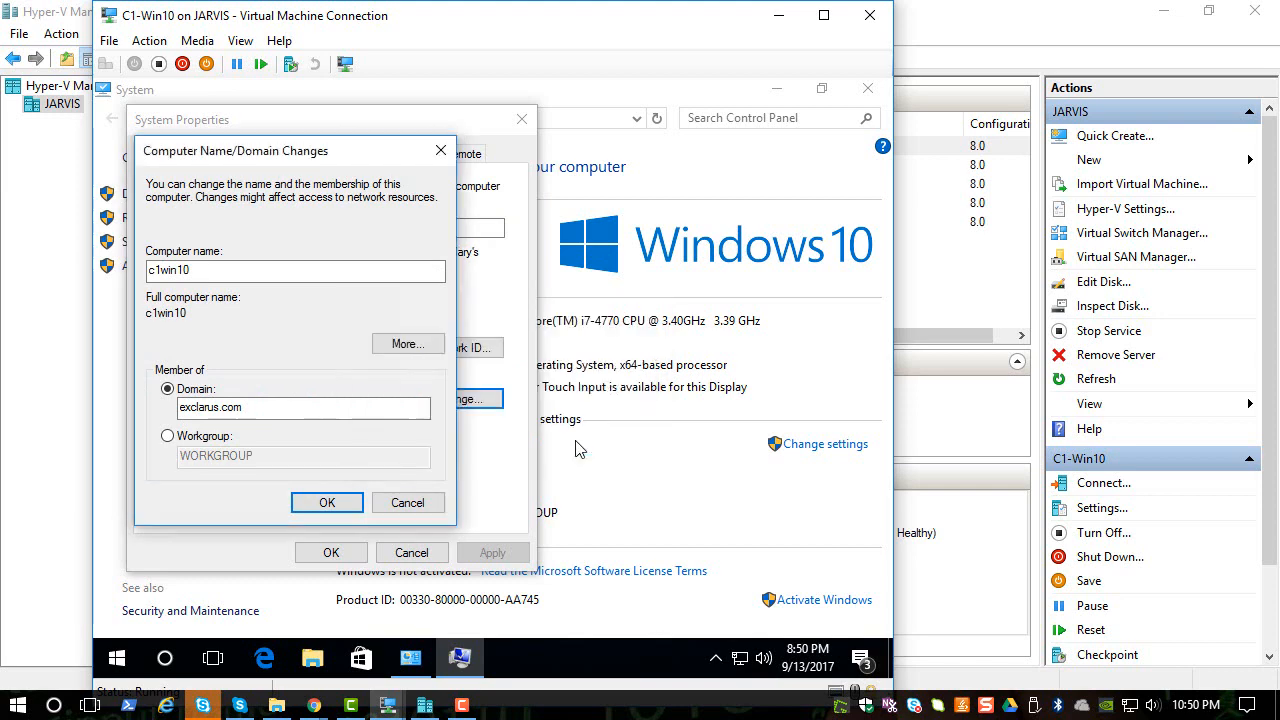
left_click(600, 395)
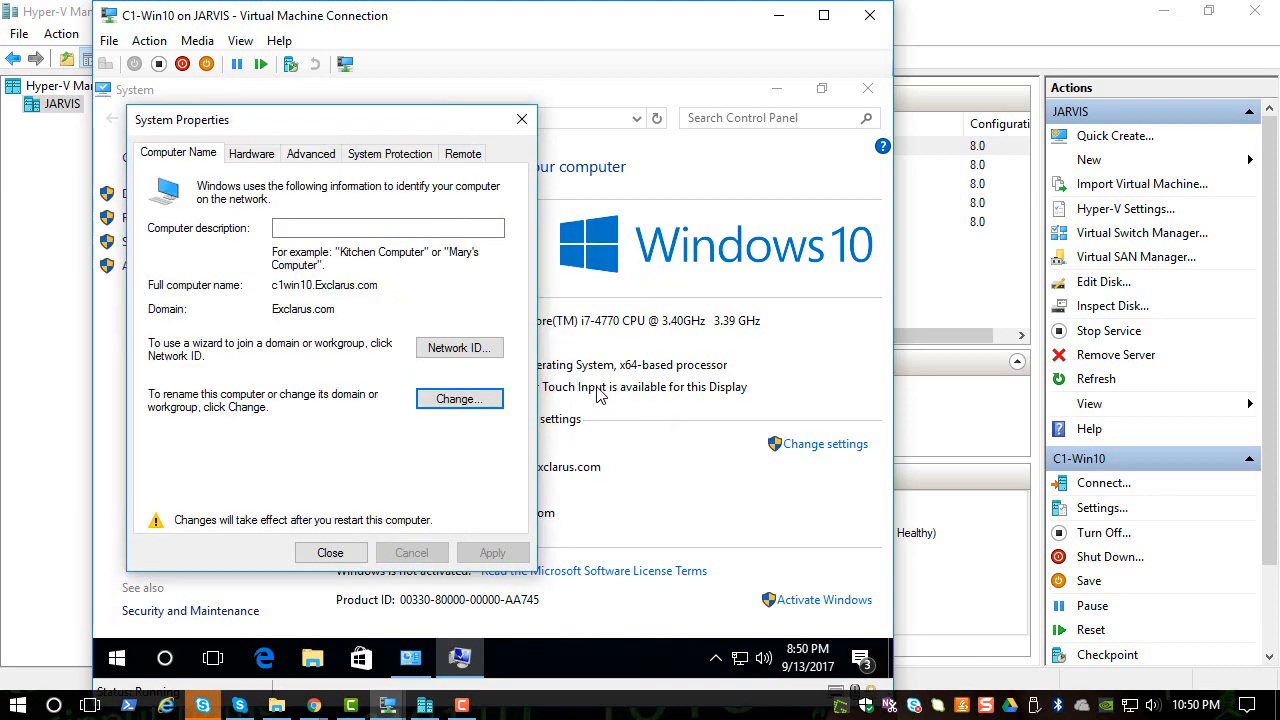
left_click(330, 553)
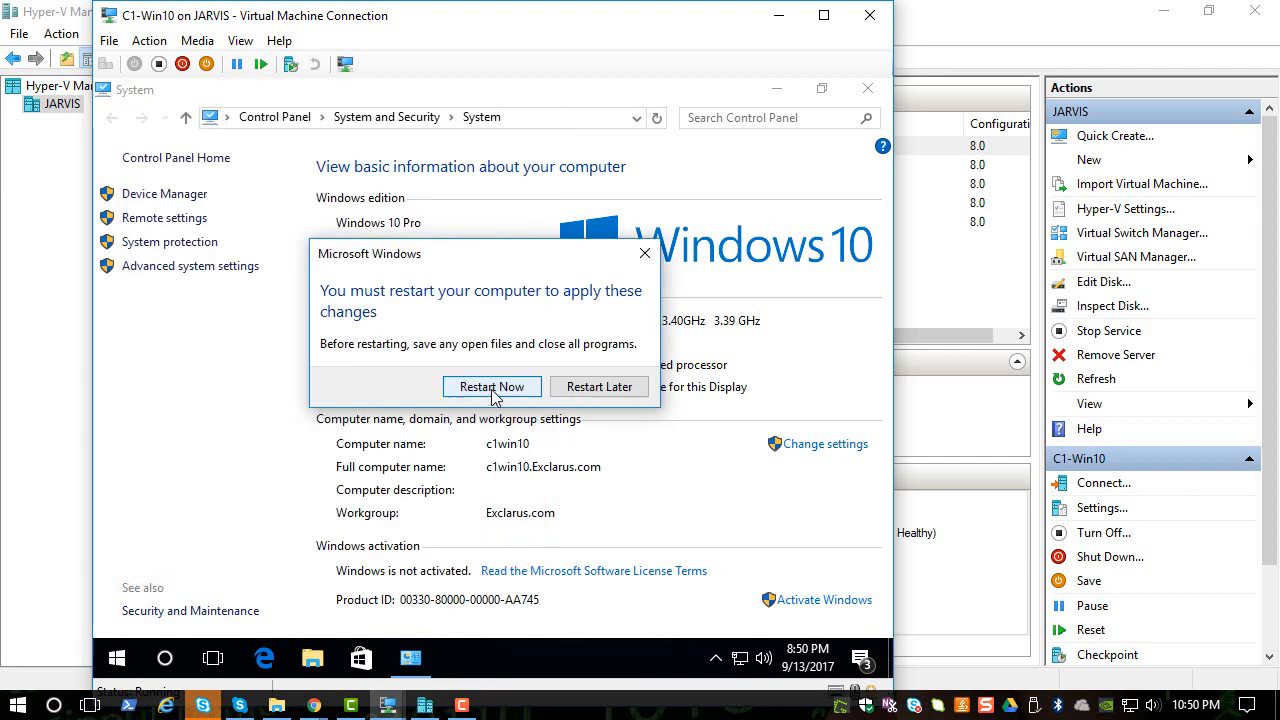
- Restart C1-Win10 and try signing in as administrator with its password
left_click(491, 388)
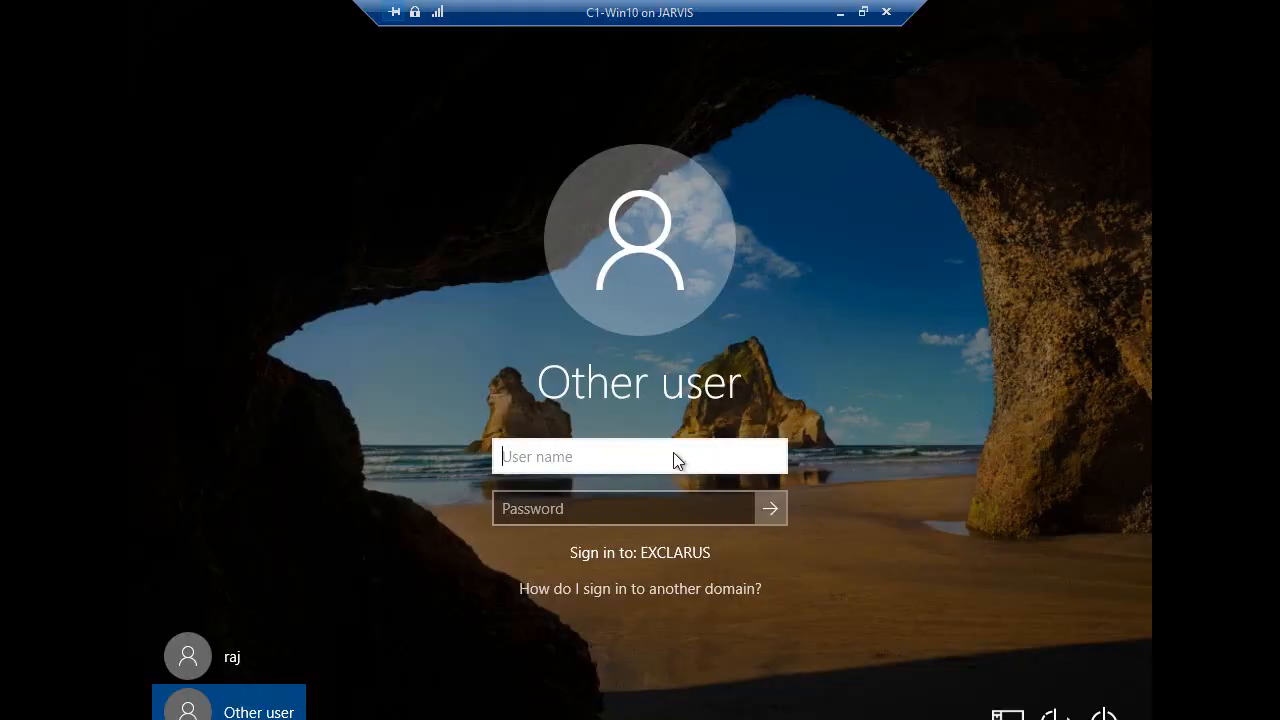
type("administrat")
type("or")
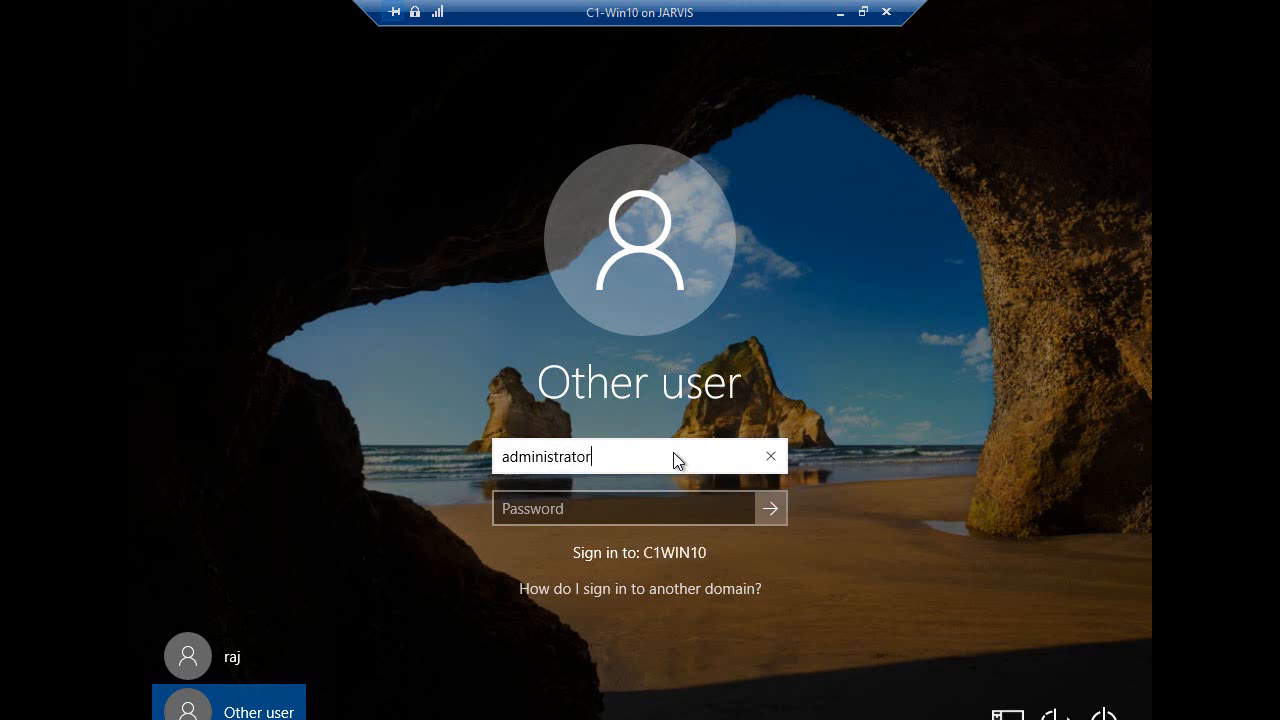
key("Tab")
type("************")
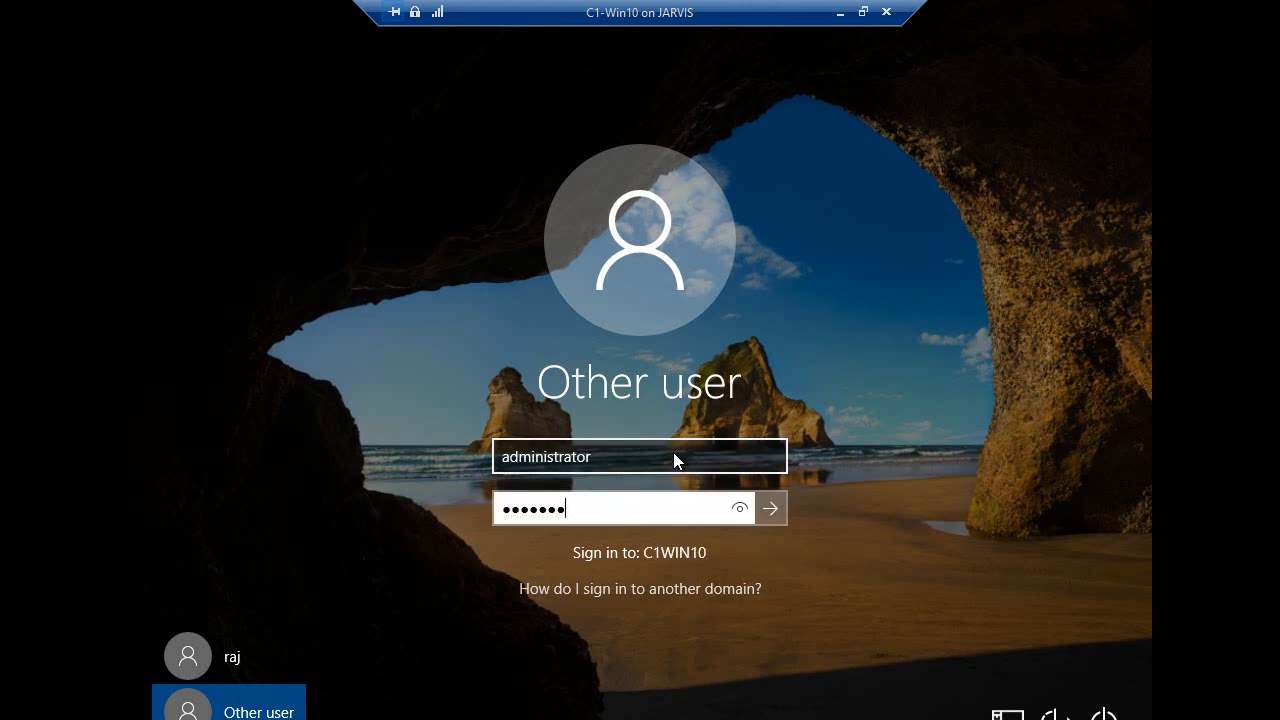
key("Return")
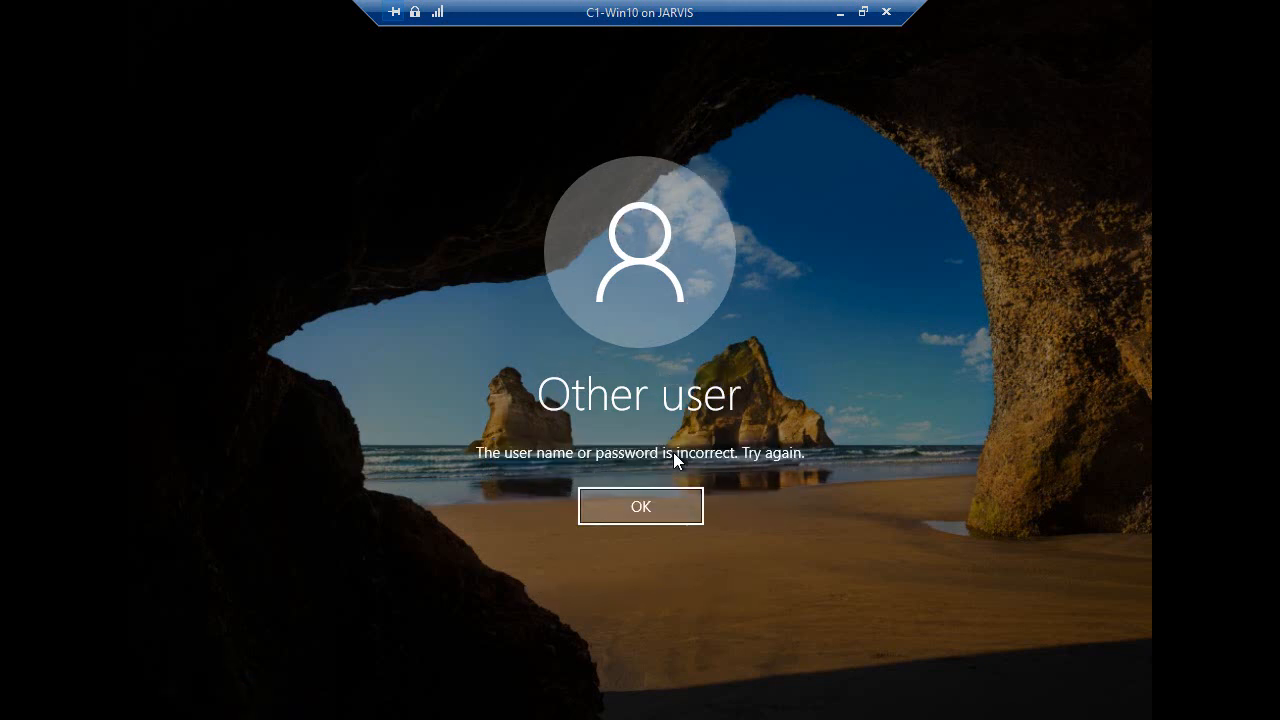
- After the incorrect-password error, sign in as exclarus\administrator with the password
left_click(673, 500)
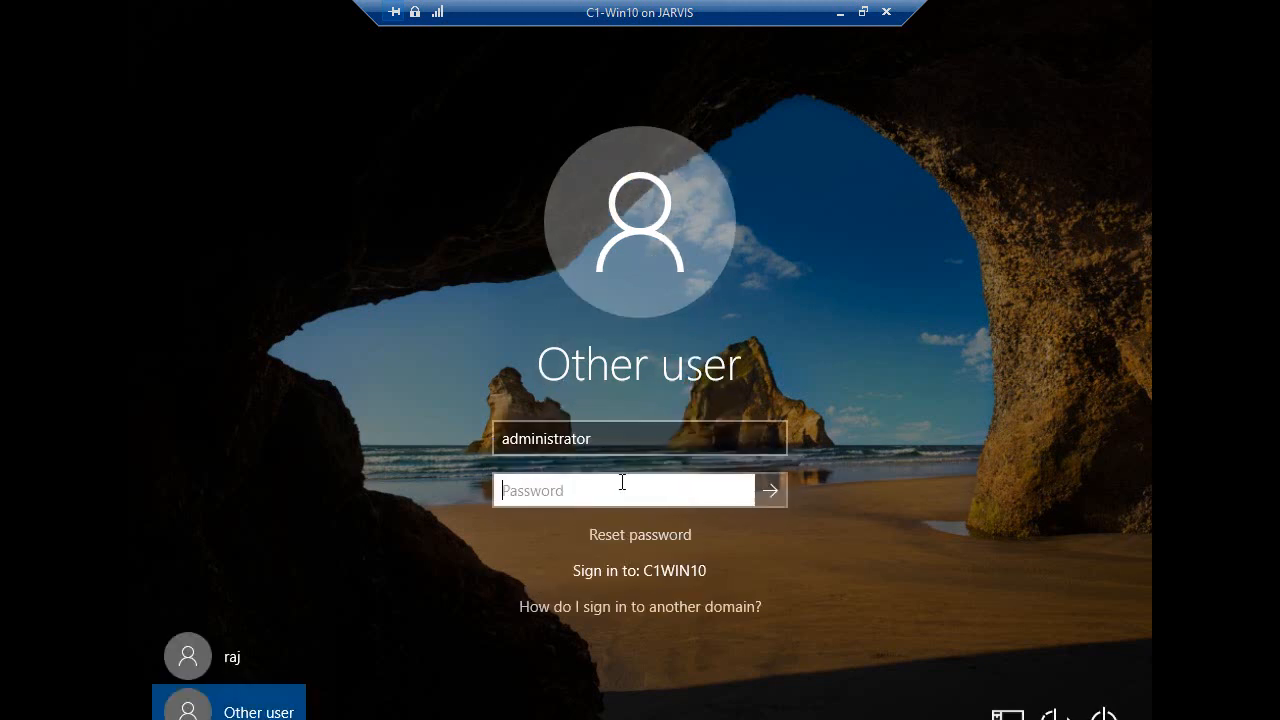
left_click(507, 441)
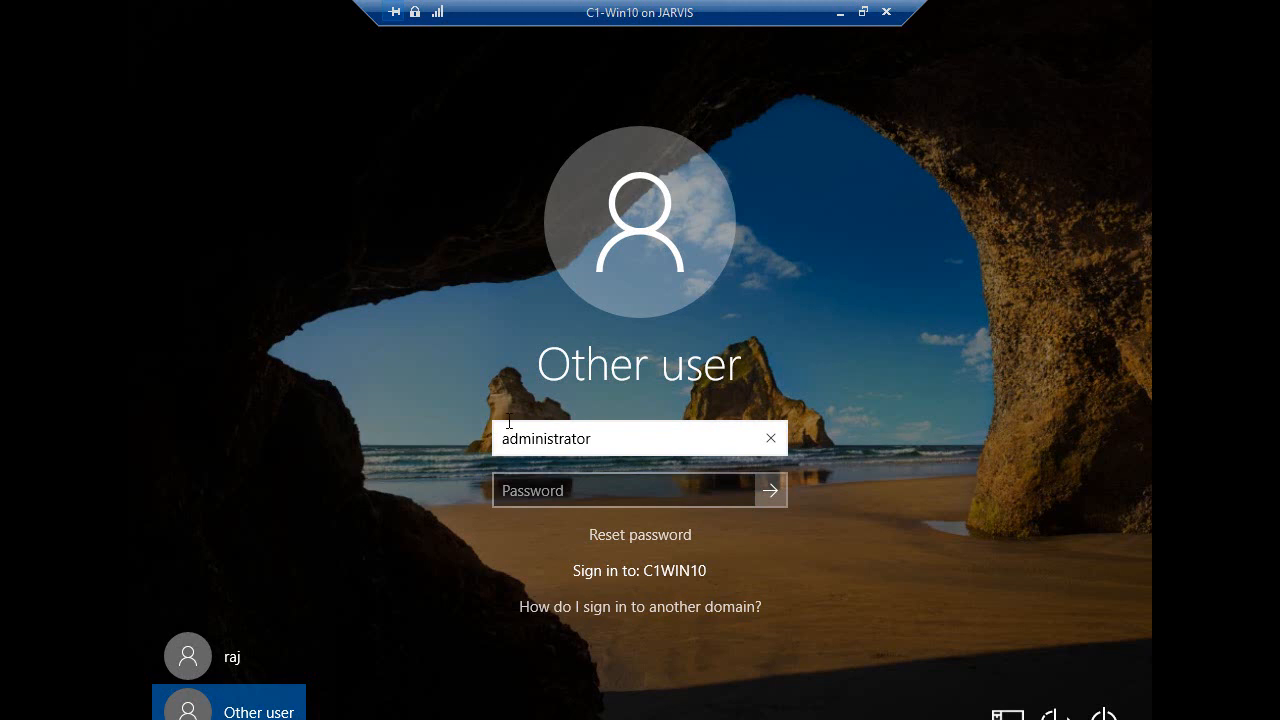
type("exclarus")
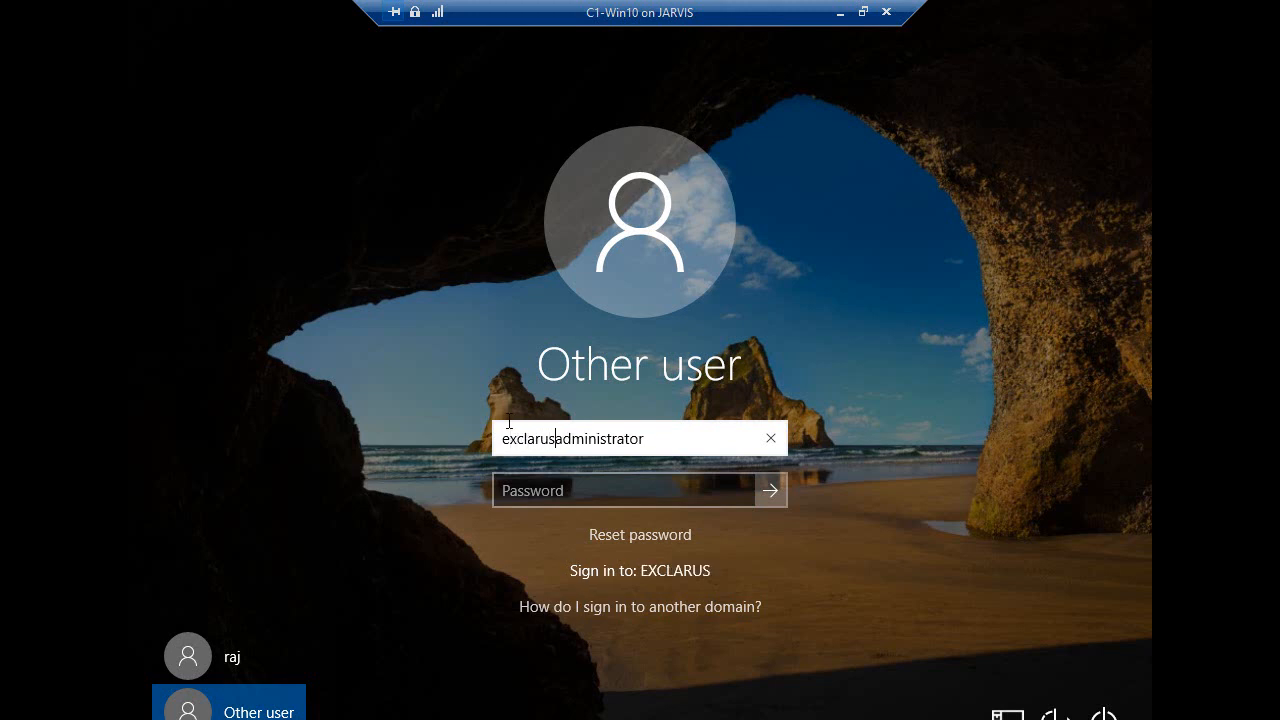
type("\\")
key("Tab")
type("P")
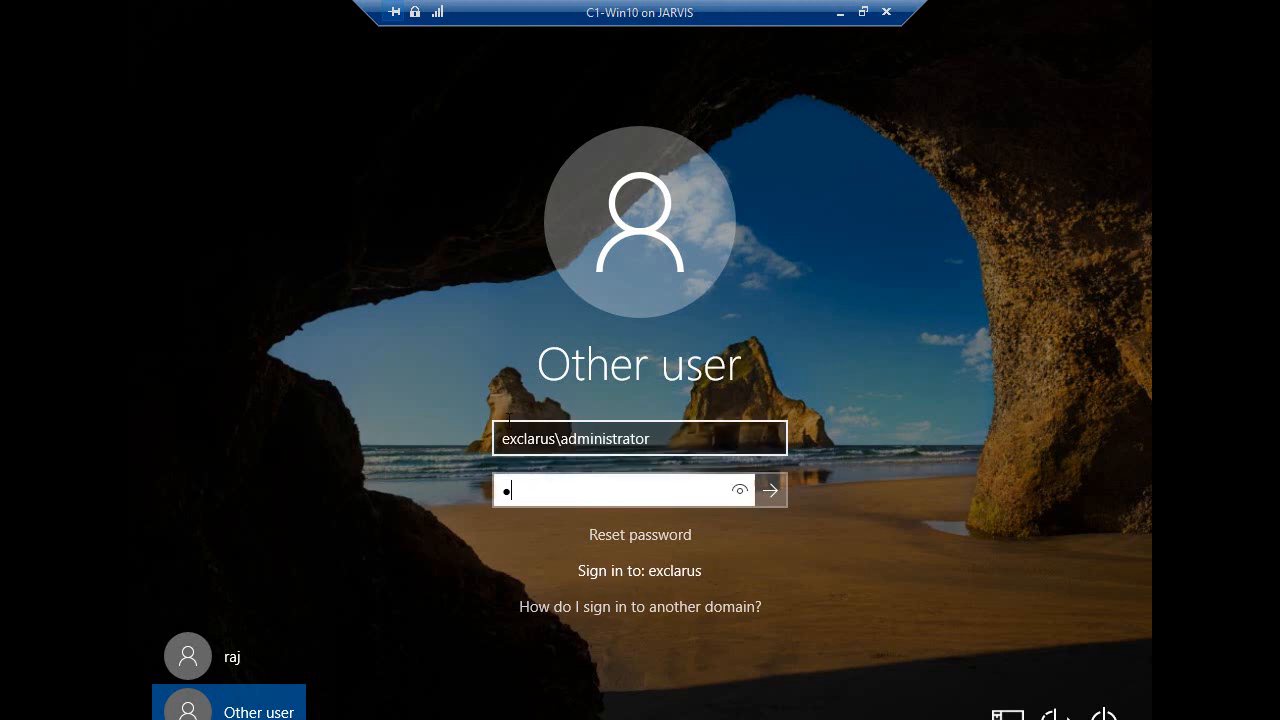
type("•••••••")
key("Return")
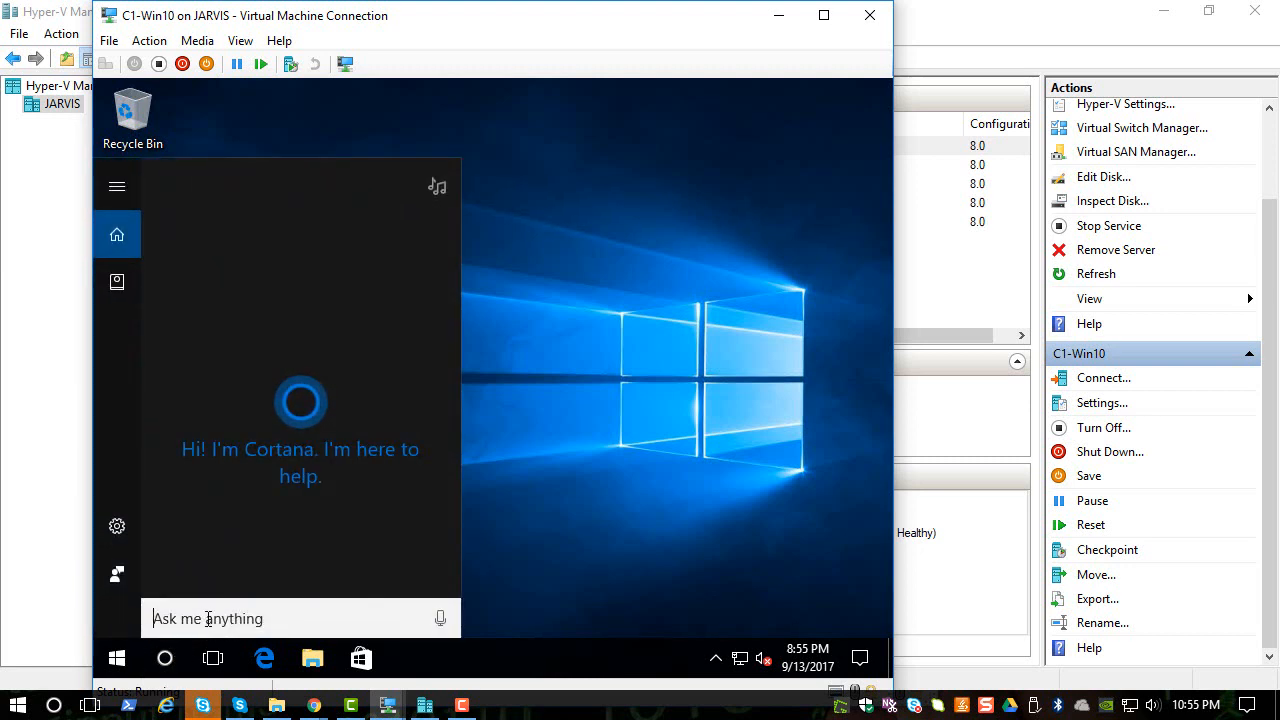
- Open Command Prompt and run whoami to confirm the exclarus administrator login
type("cmd")
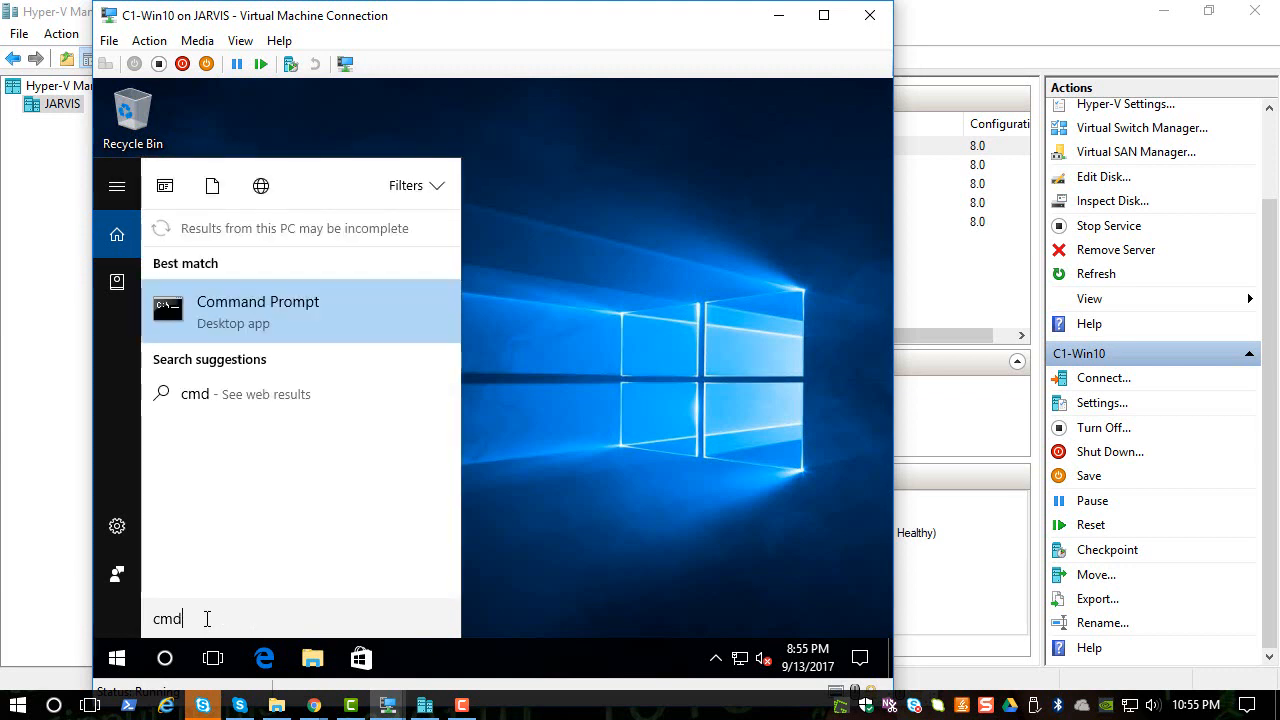
key("Return")
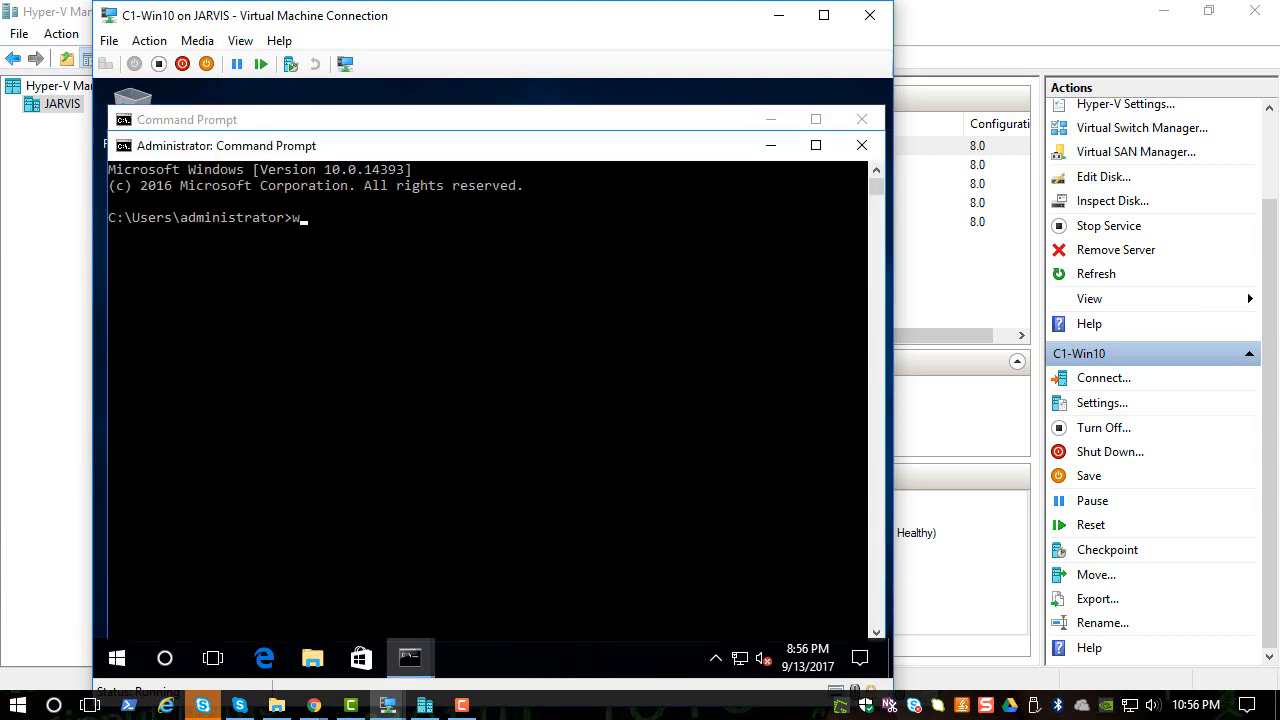
type("whoami")
key("Return")
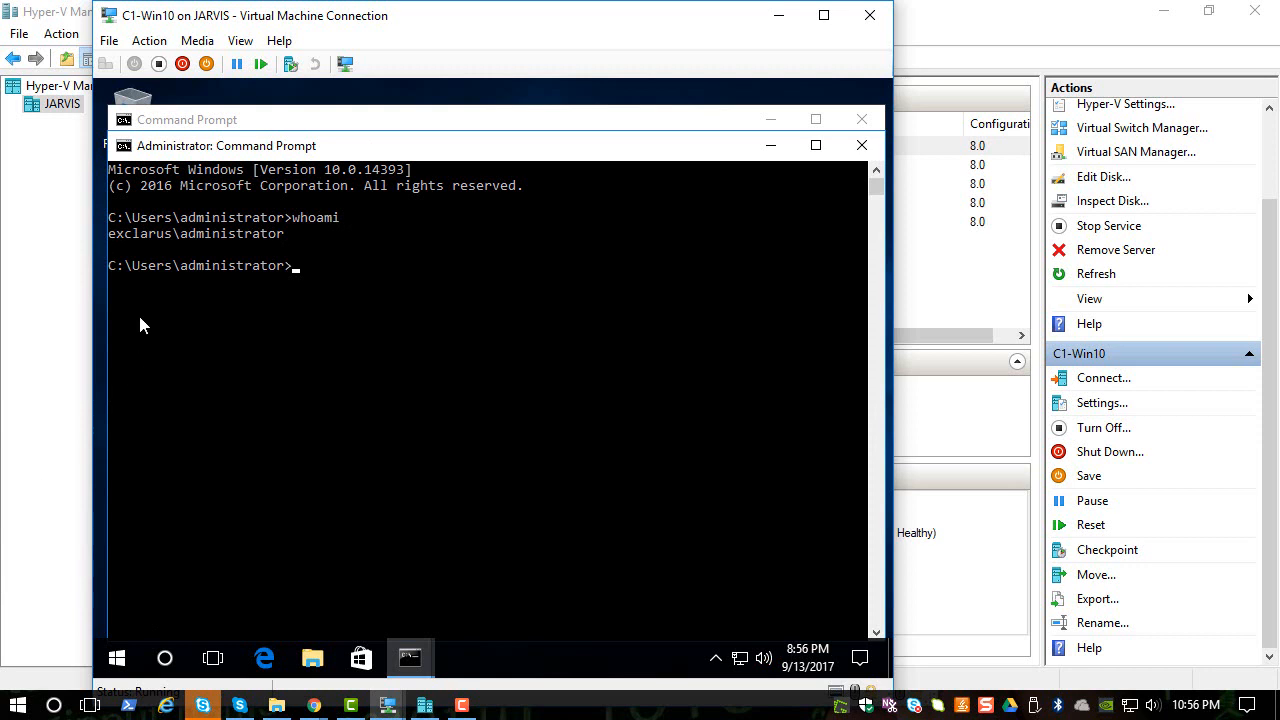
- Run ipconfig in the Command Prompt to show the Exclarus.com network configuration
left_click(329, 254)
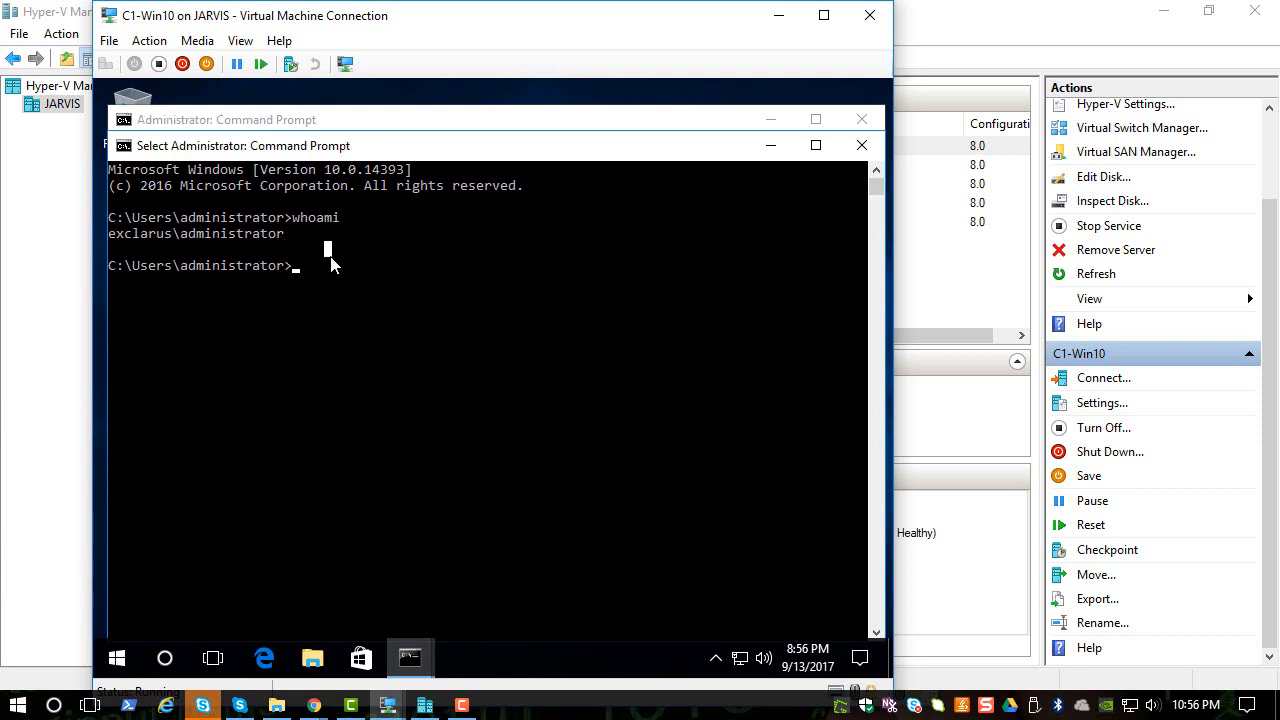
right_click(331, 257)
type("ipconfig")
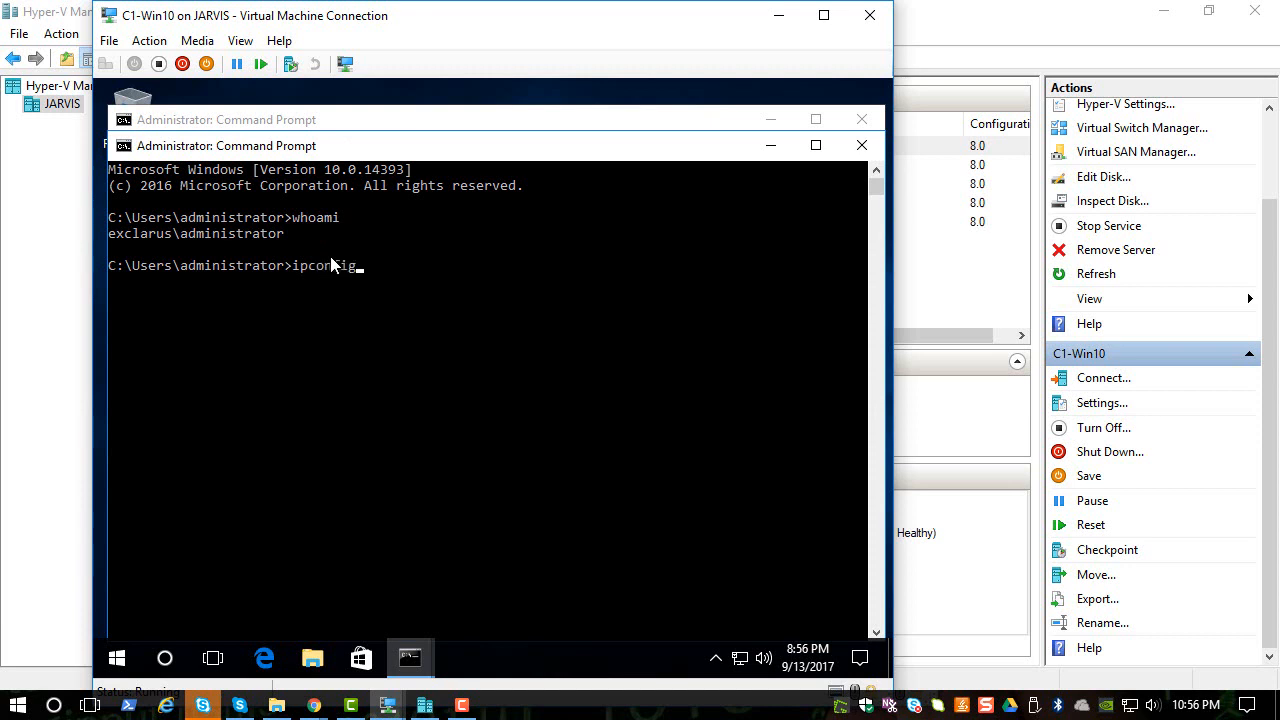
key("Return")
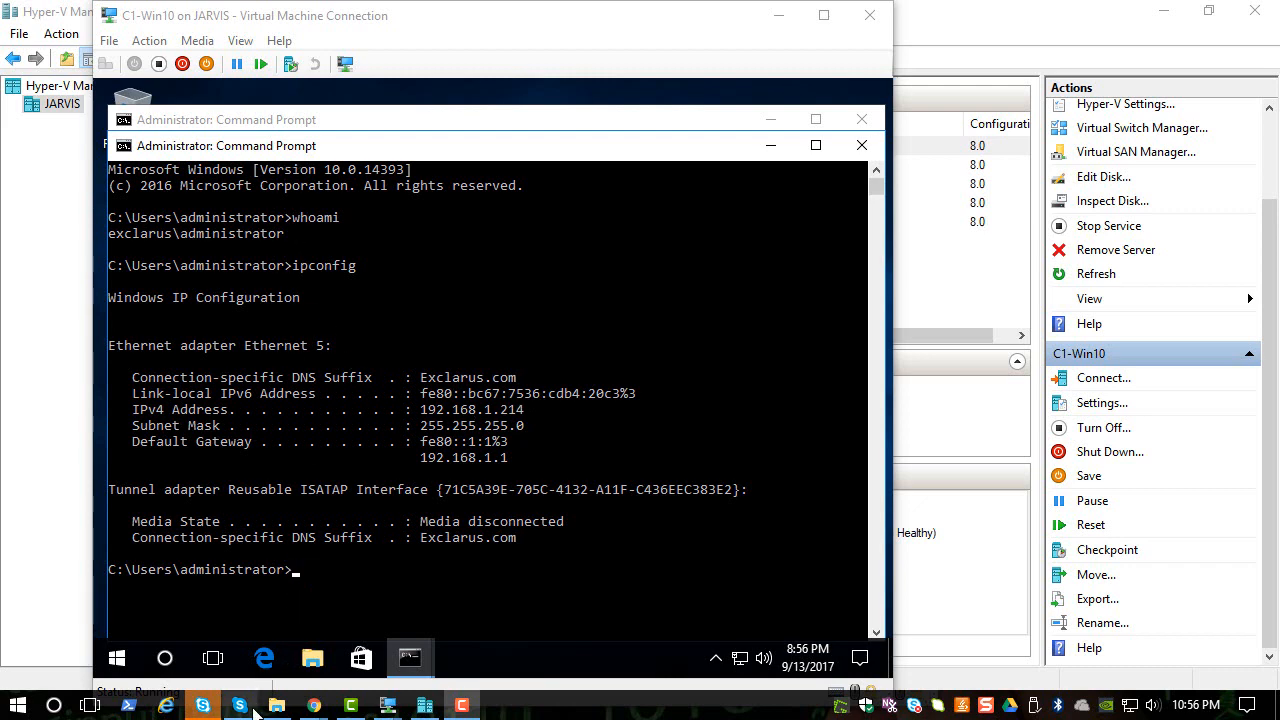
- Return to Hyper-V Manager and open a console connection to c2-win7
mouse_move(388, 705)
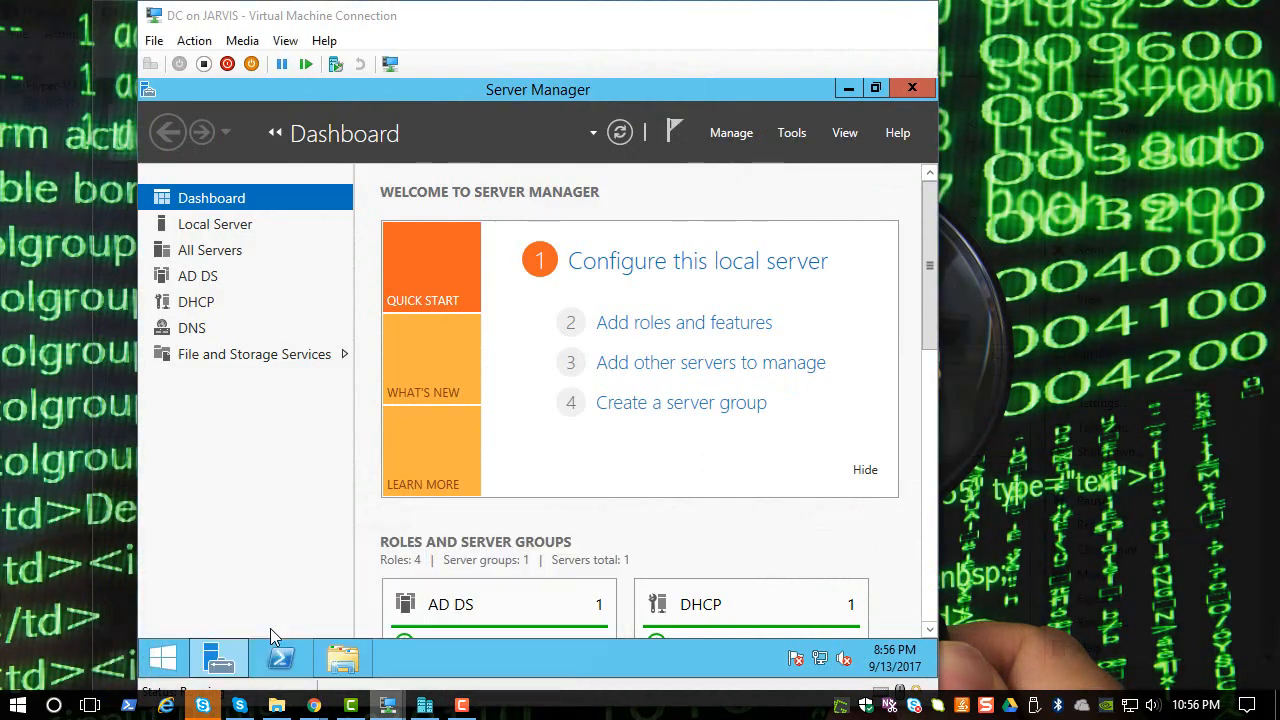
left_click(275, 638)
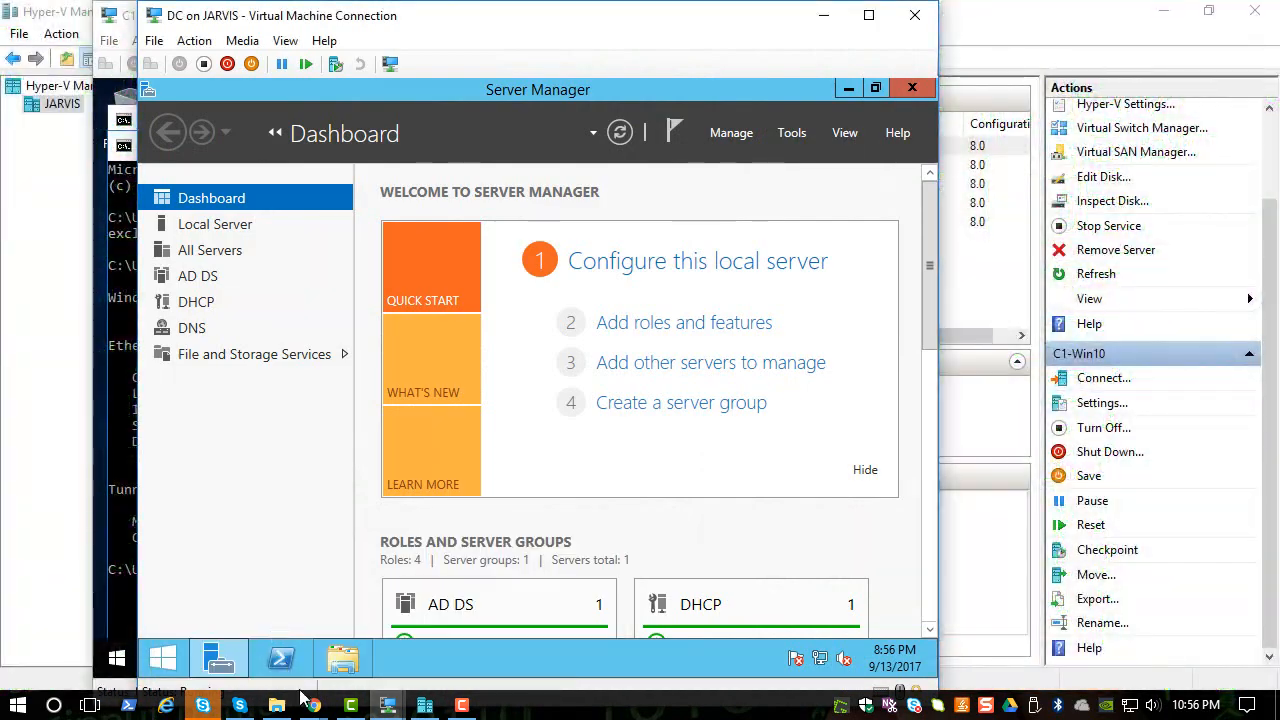
mouse_move(390, 708)
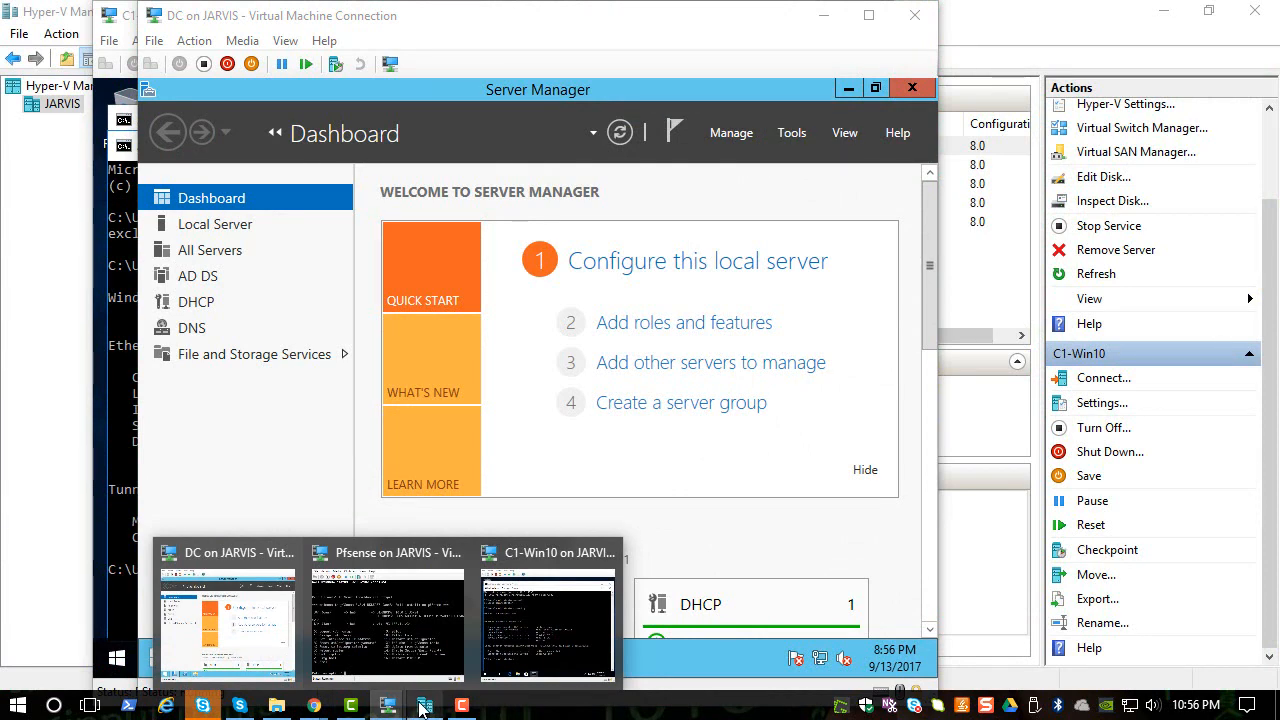
left_click(424, 706)
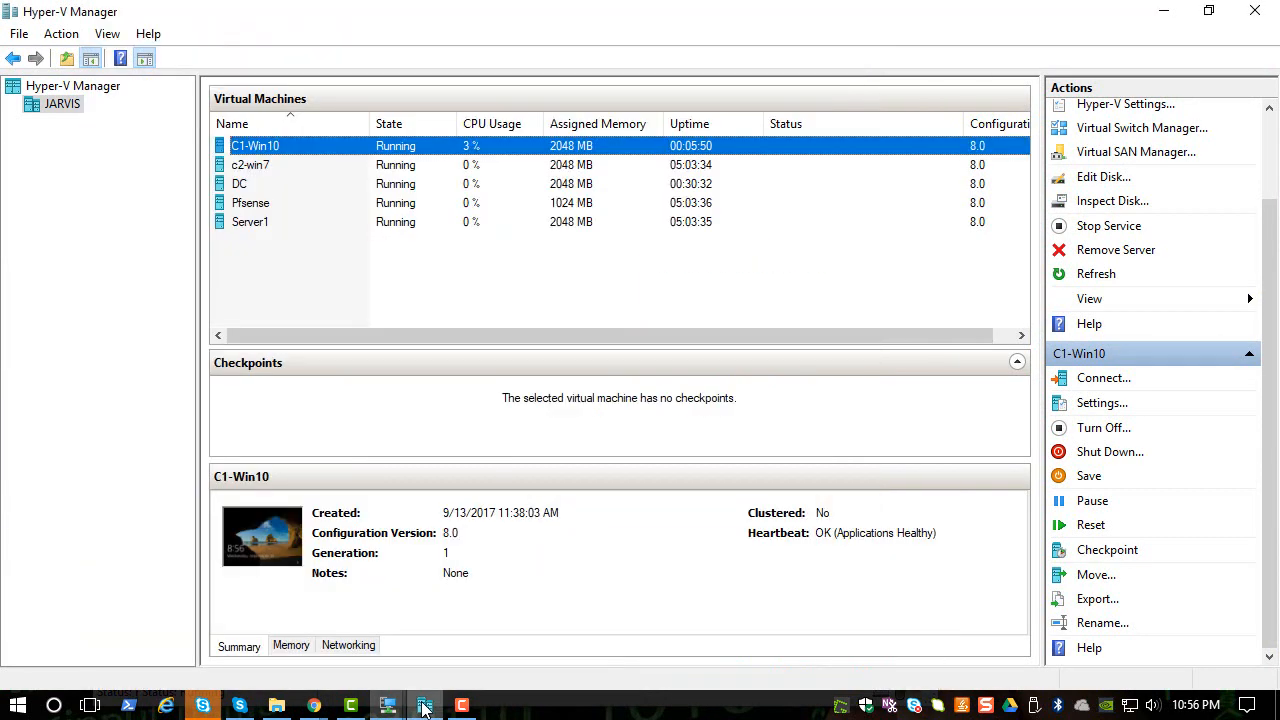
left_click(284, 170)
right_click(296, 168)
left_click(300, 176)
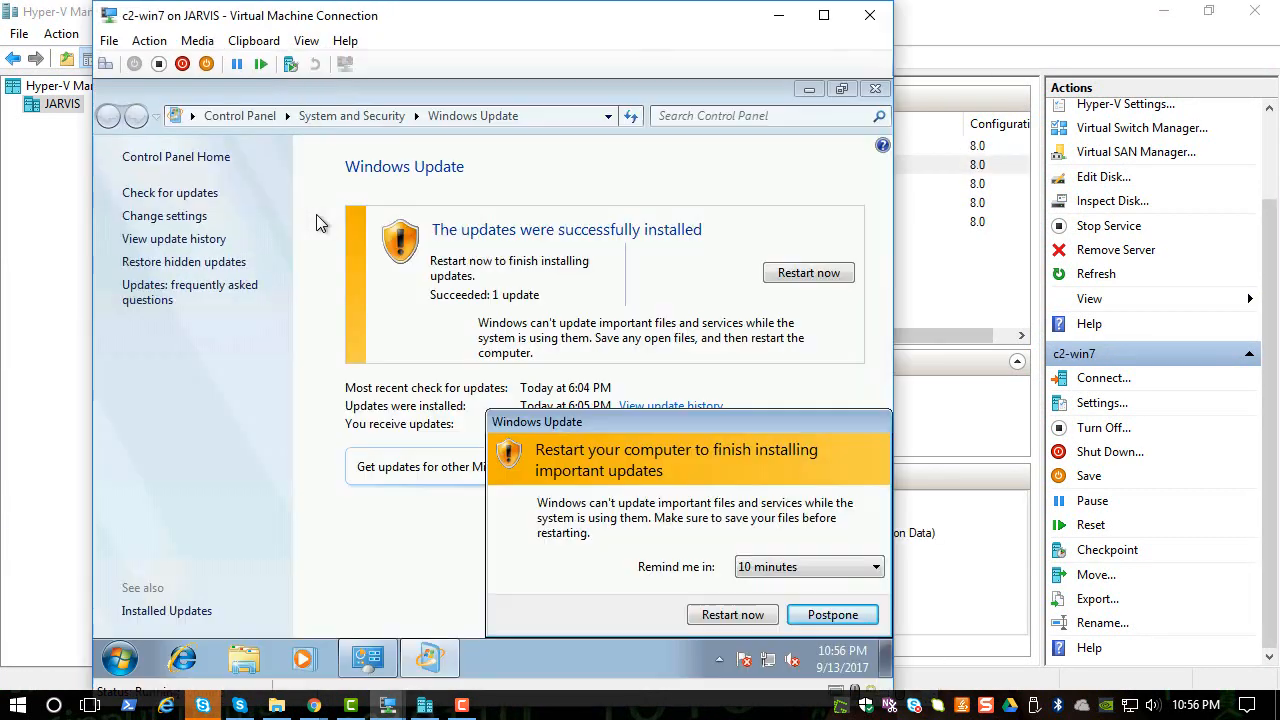
- Postpone the Windows Update restart with a 4 hours reminder and close Windows Update
left_click(806, 569)
left_click(790, 616)
left_click(817, 616)
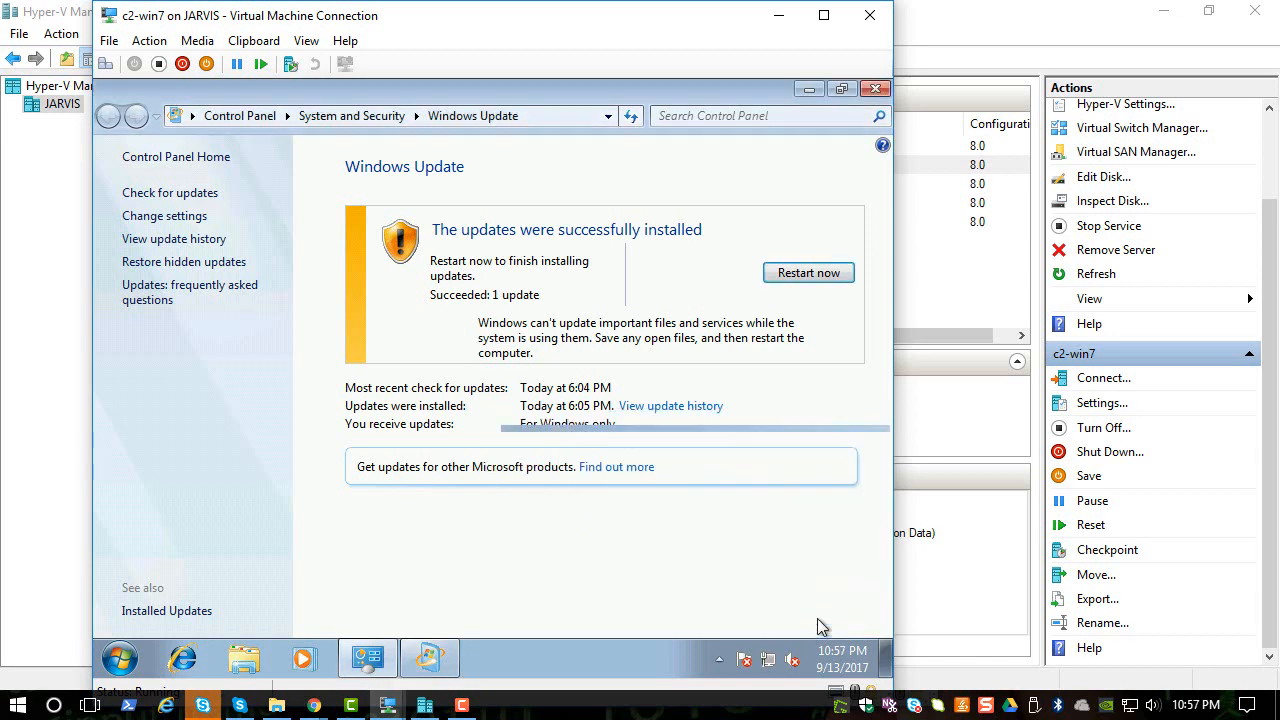
left_click(875, 88)
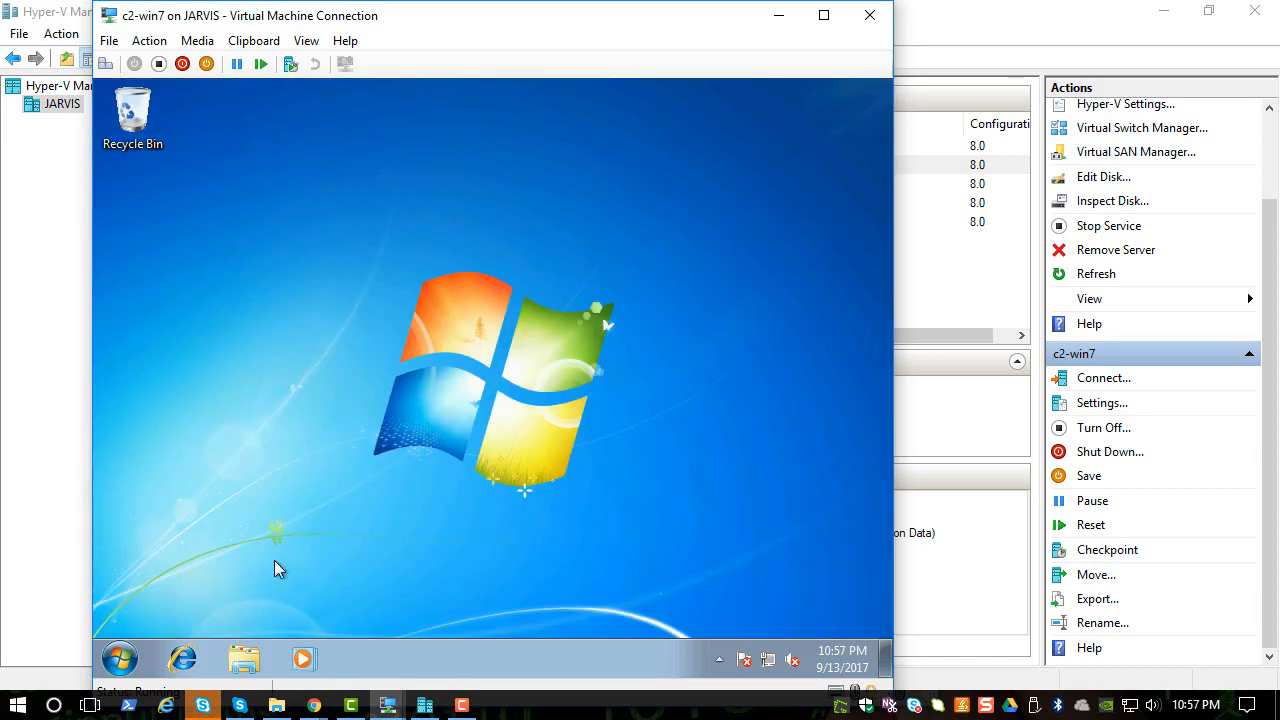
- On c2-win7, run whoami and ipconfig in Command Prompt, then close it
left_click(120, 658)
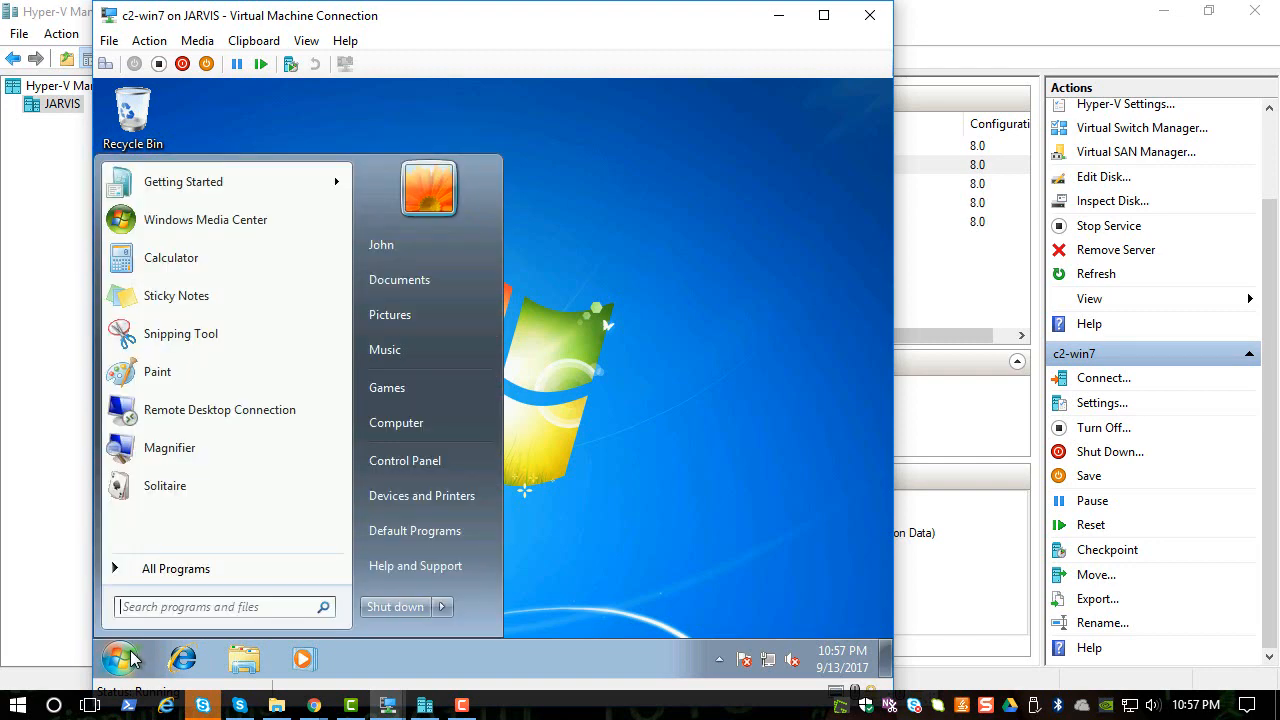
type("cmd")
key("Return")
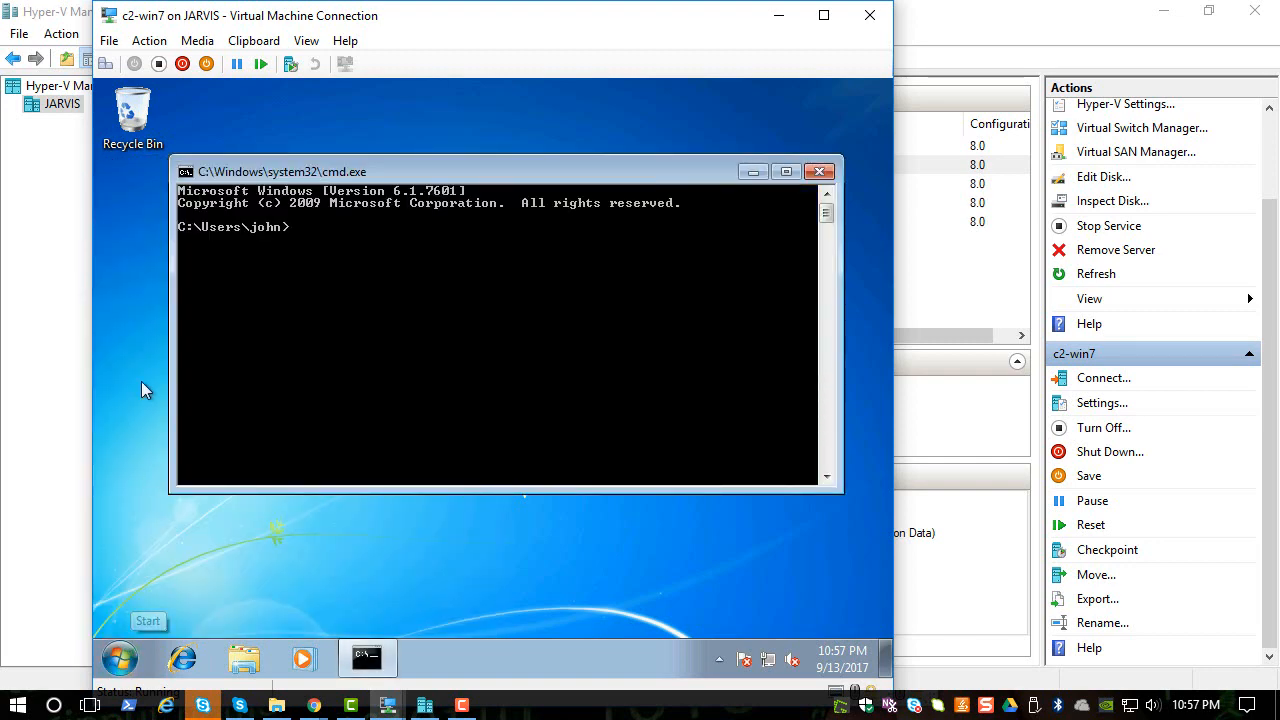
type("whoa")
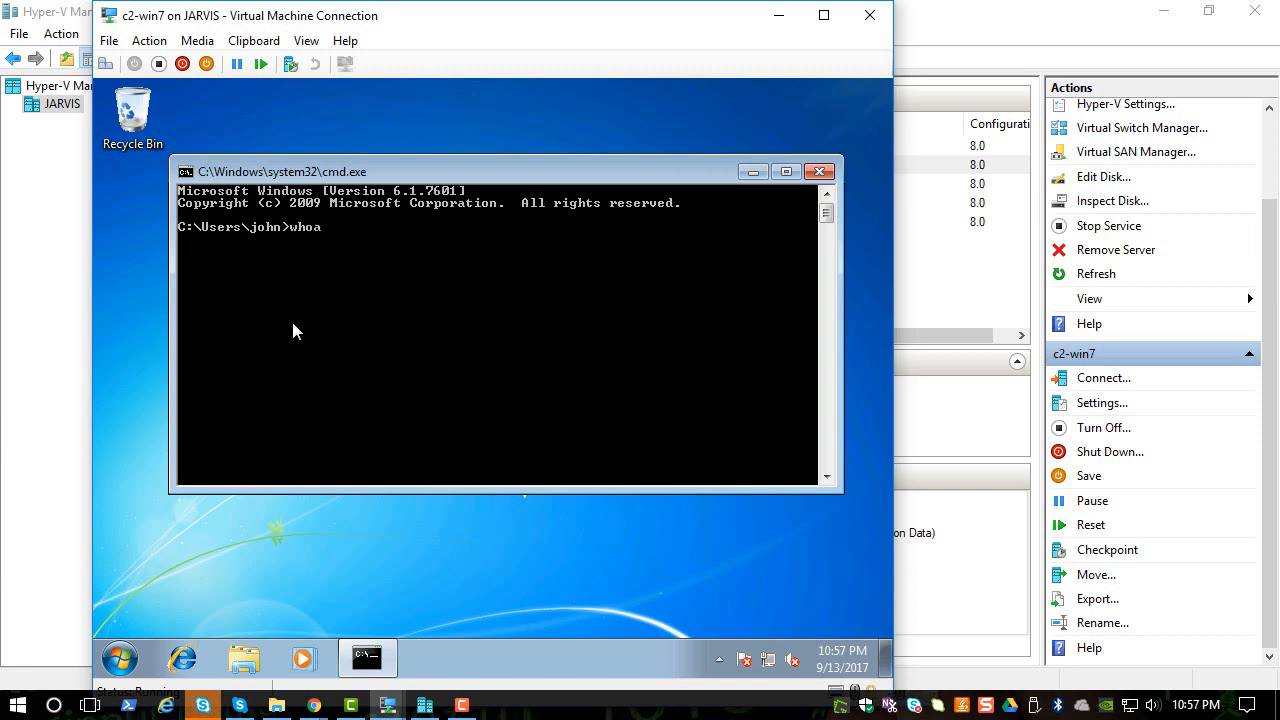
type("mi")
key("Return")
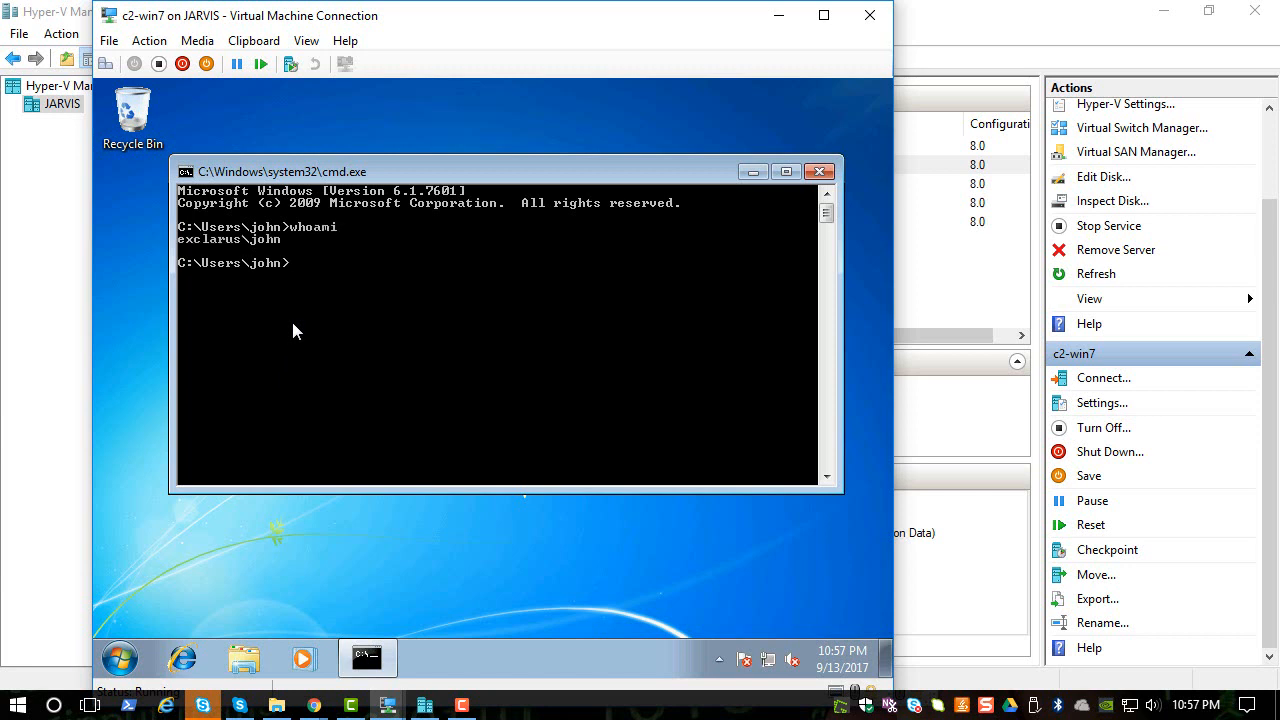
type("ipconfig")
key("Return")
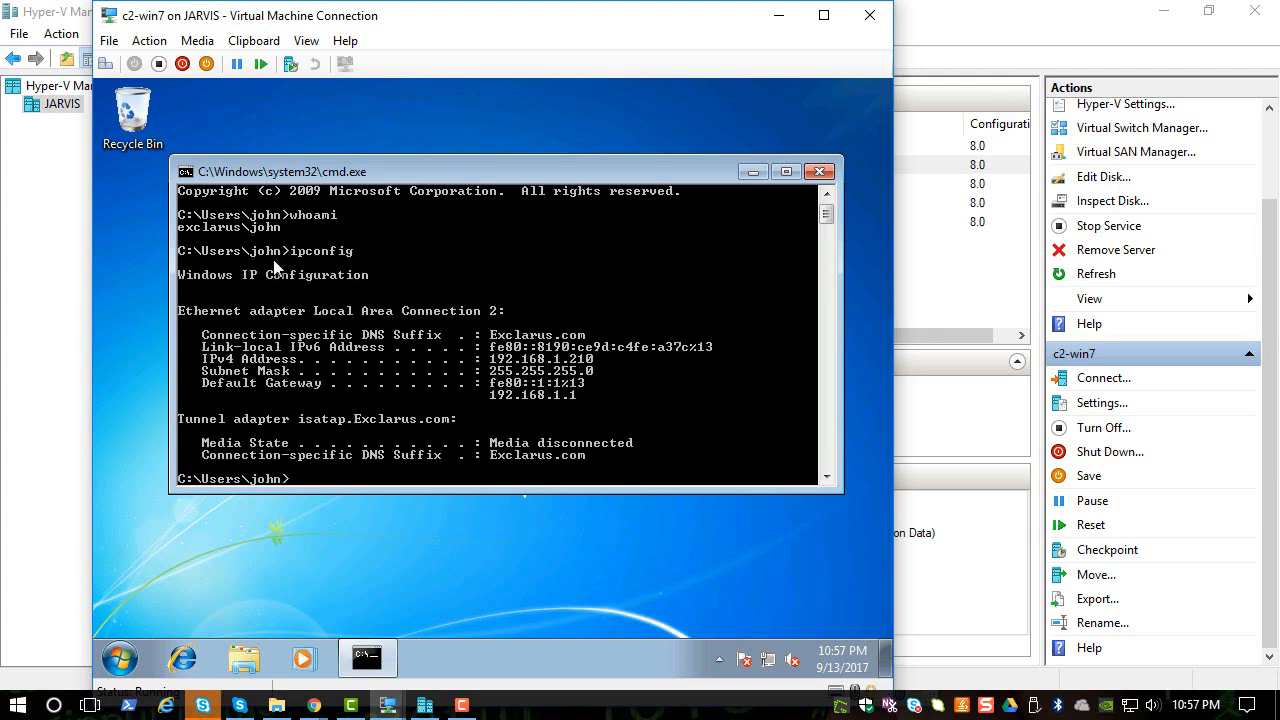
left_click(816, 171)
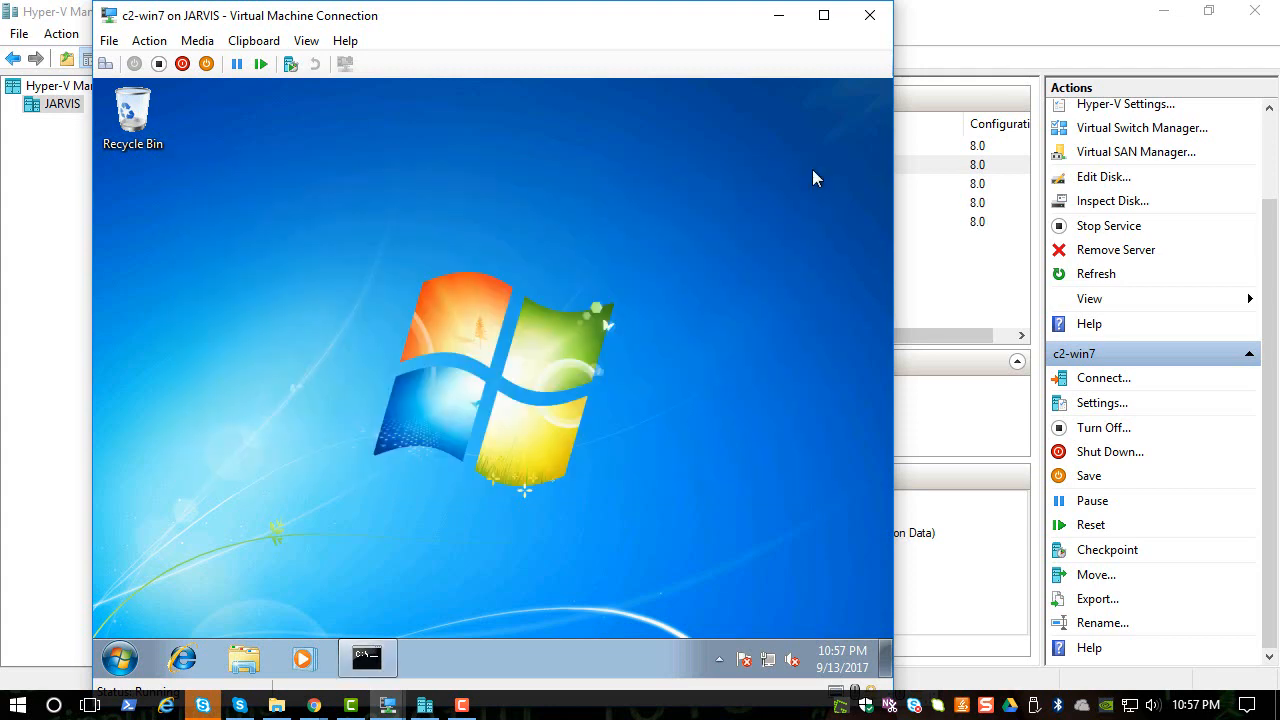
- Connect to the DC VM and open Active Directory Users and Computers to confirm C1WIN10 and C2WIN7 under Exclarus.com Computers
left_click(424, 706)
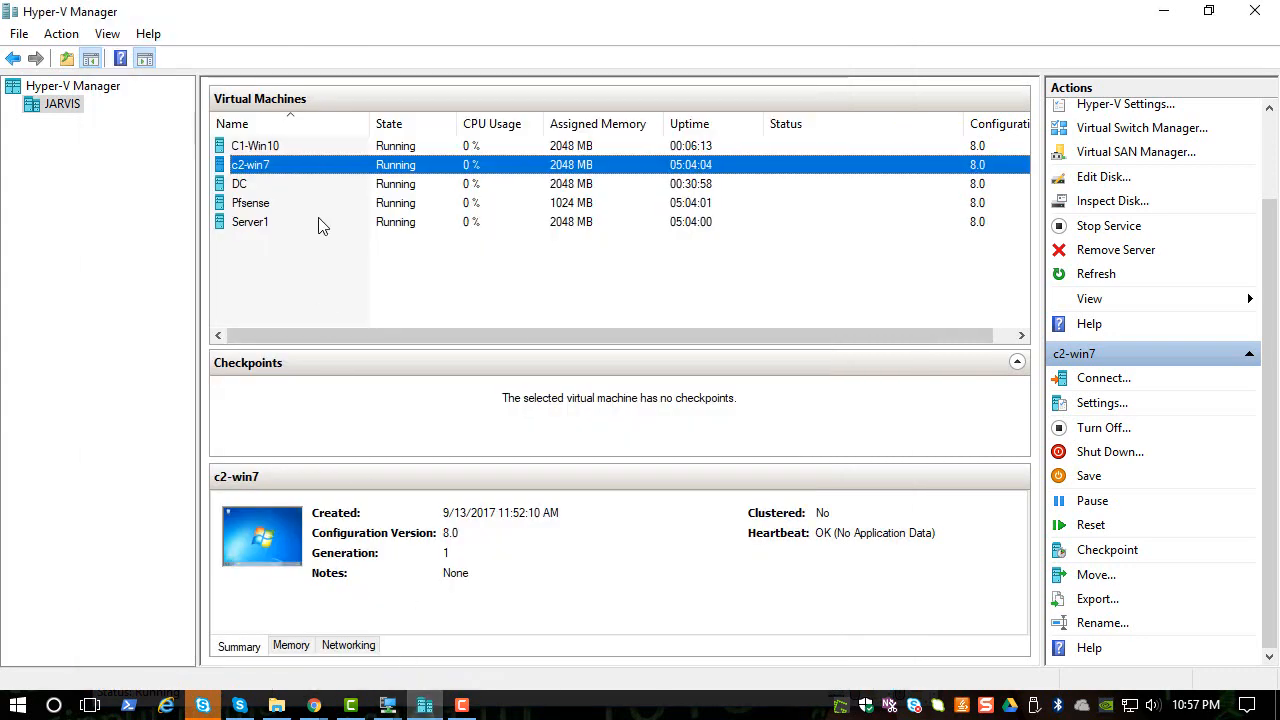
right_click(313, 191)
left_click(340, 201)
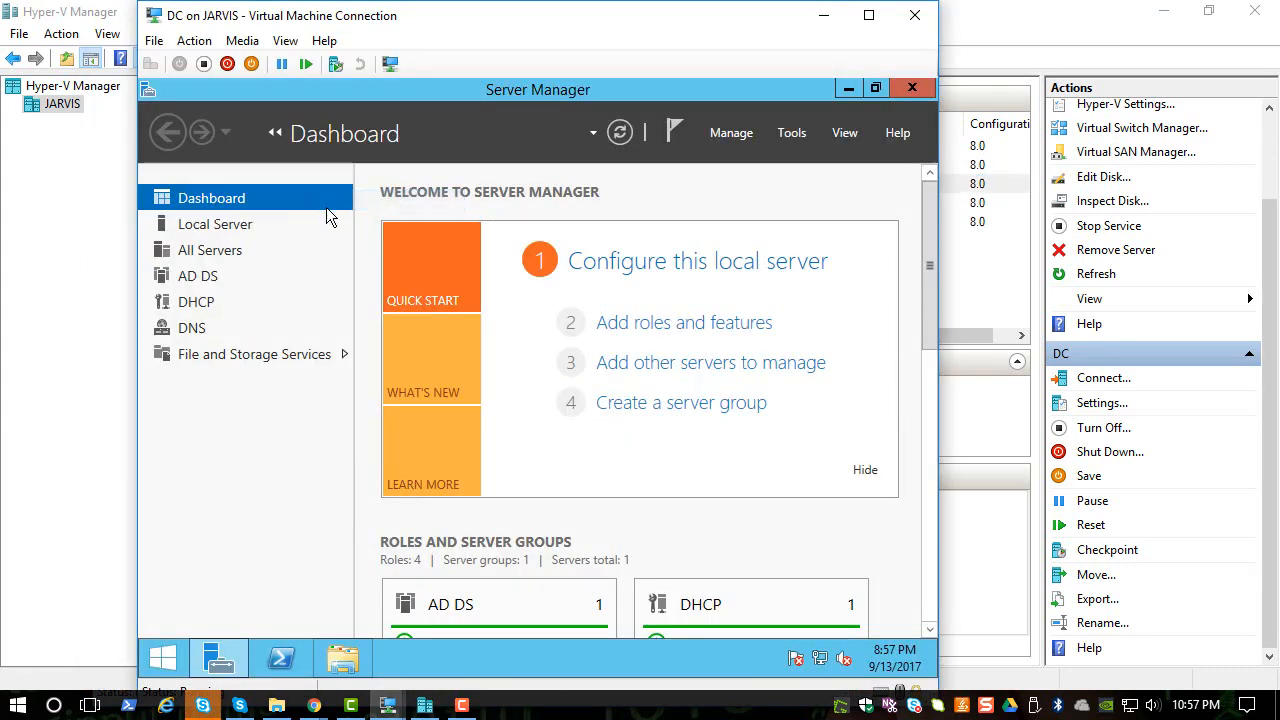
left_click(791, 133)
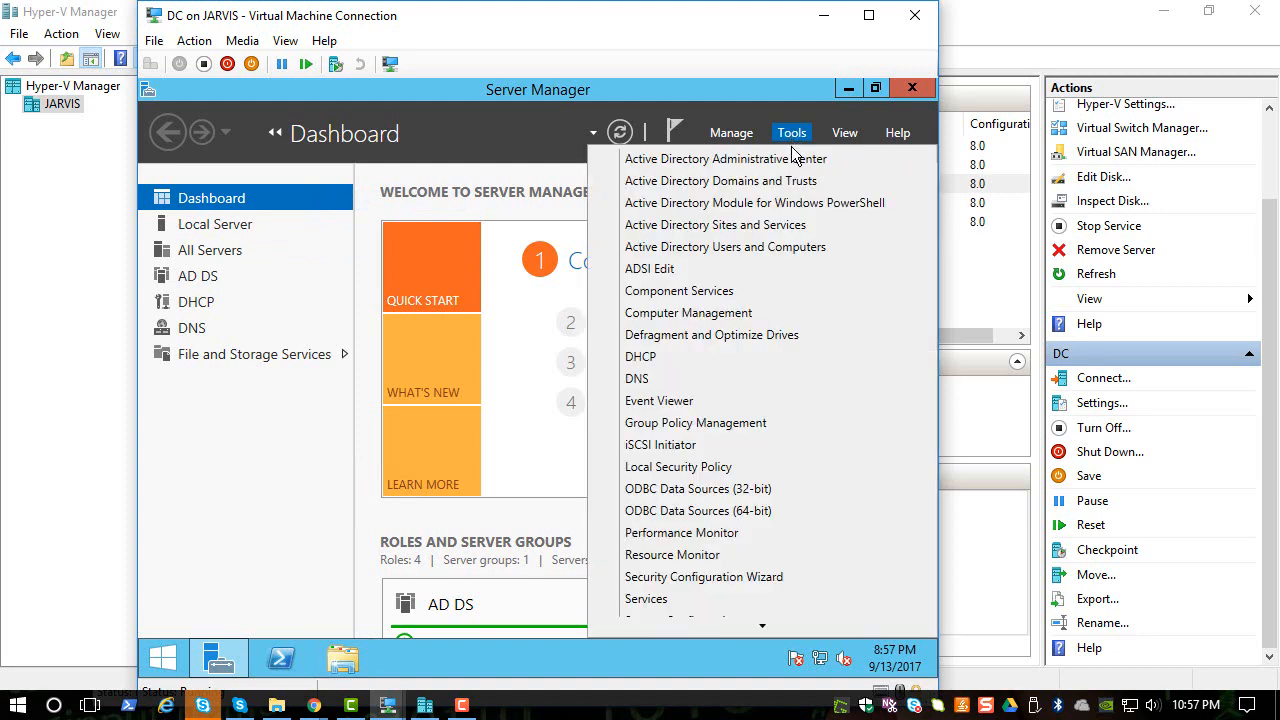
left_click(721, 246)
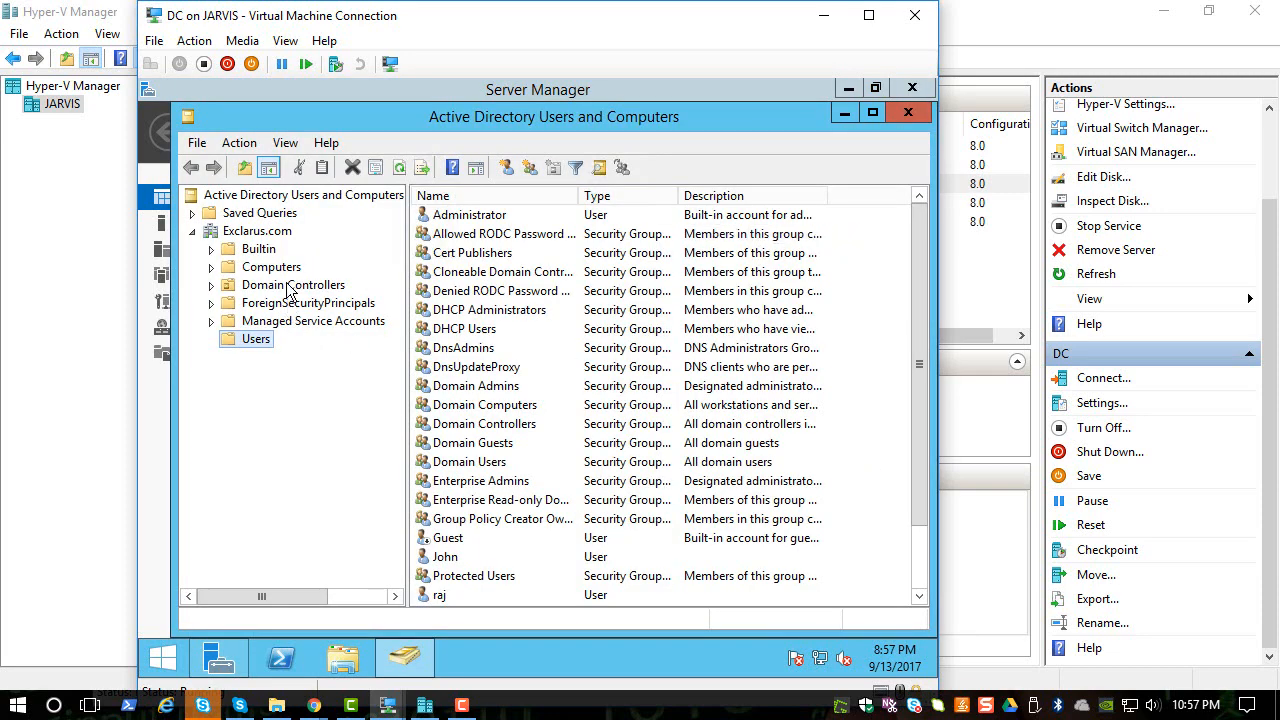
left_click(289, 270)
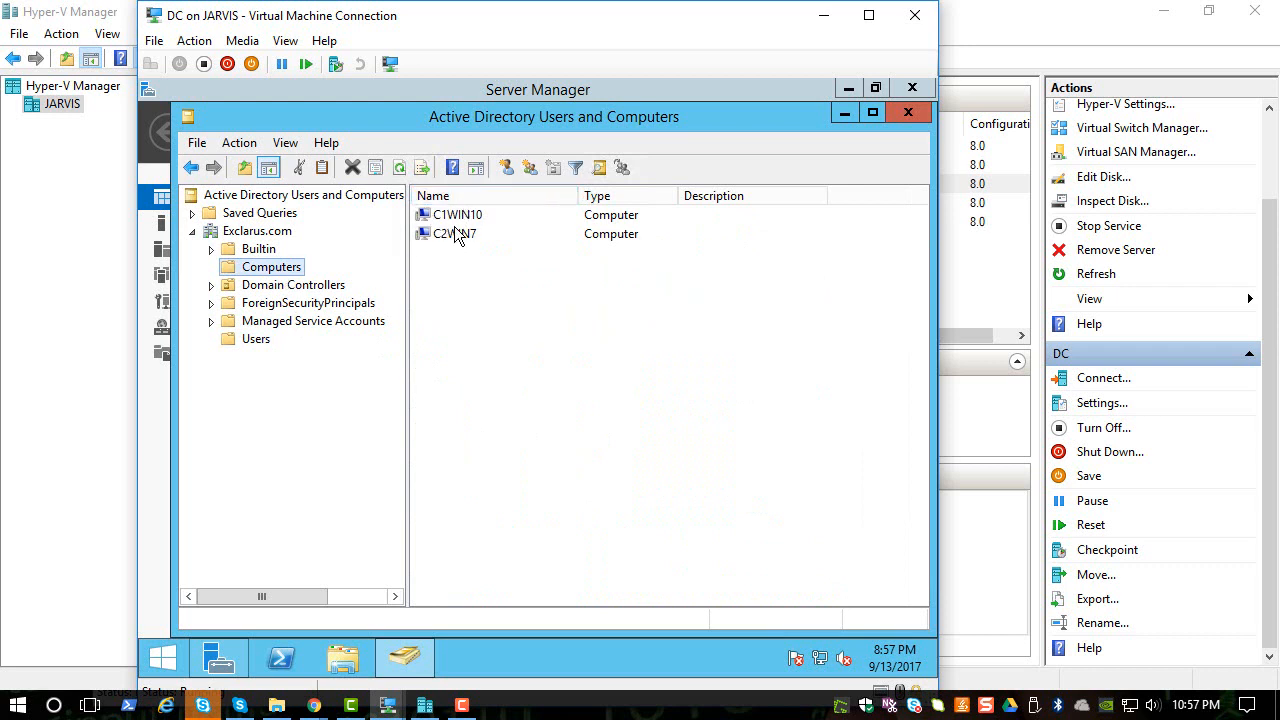